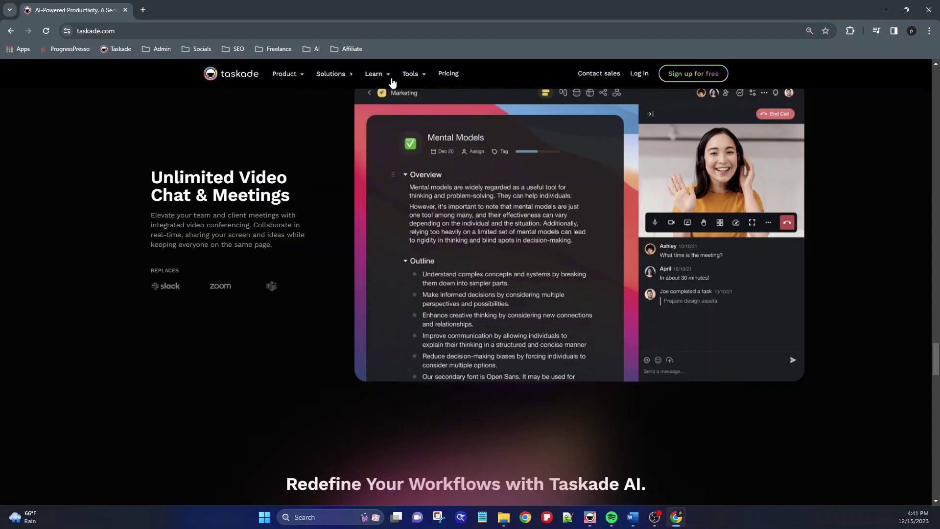
Open Taskade's pricing page and compare the prices and included features of the business and personal plans
click(447, 73)
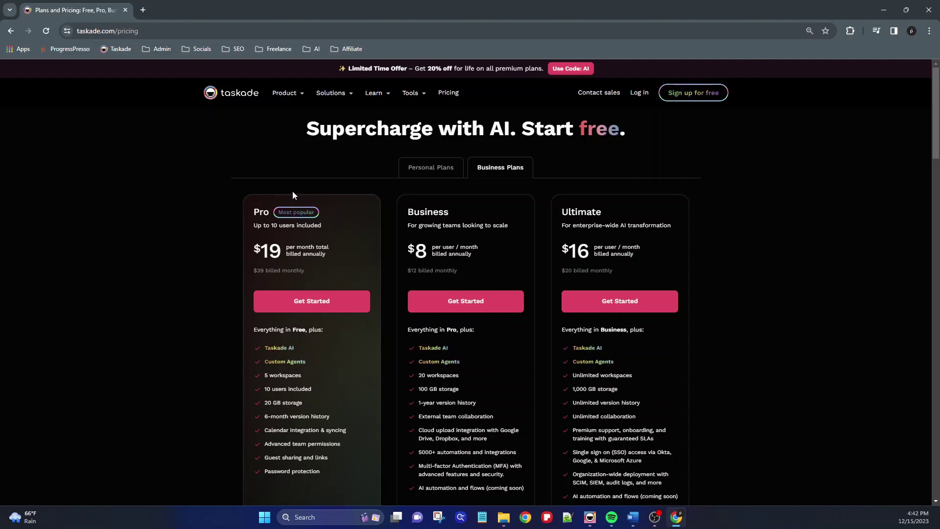
scroll(254, 217, down, 1)
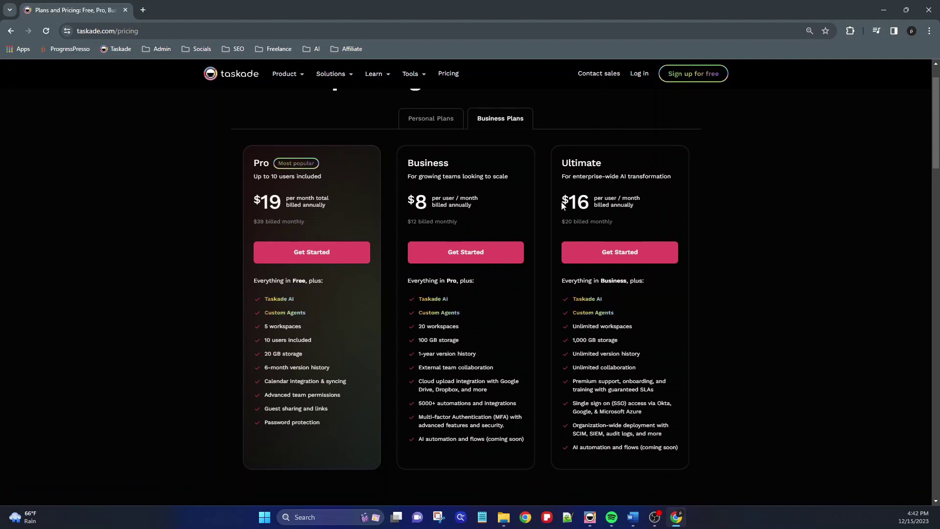
drag(562, 200, 640, 208)
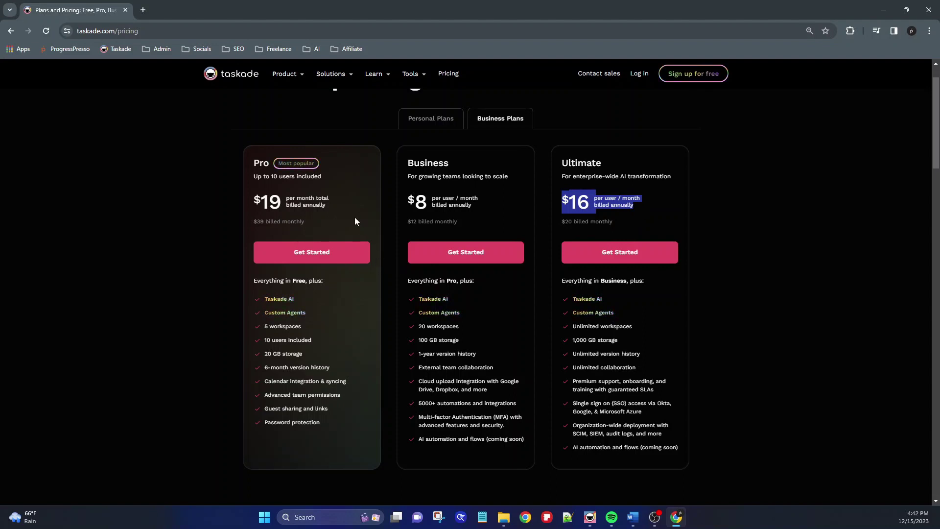
scroll(330, 180, up, 1)
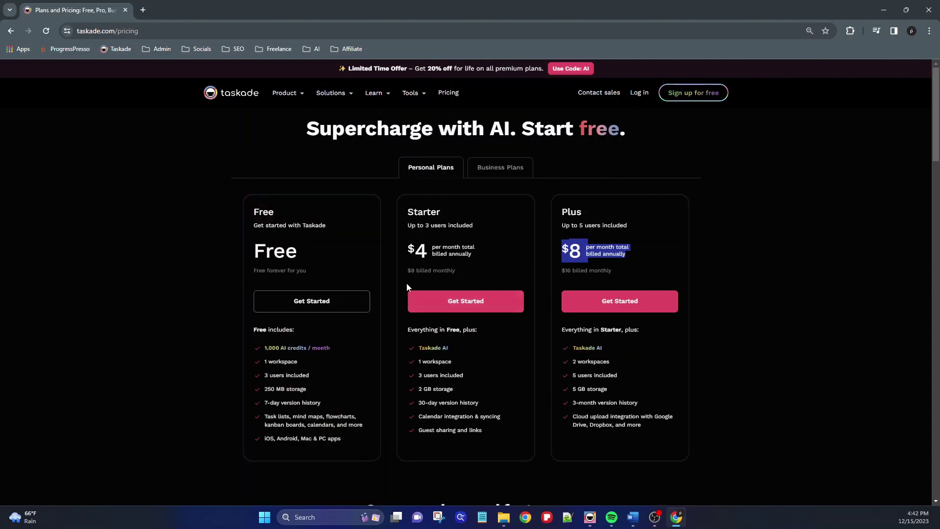
scroll(407, 287, down, 1)
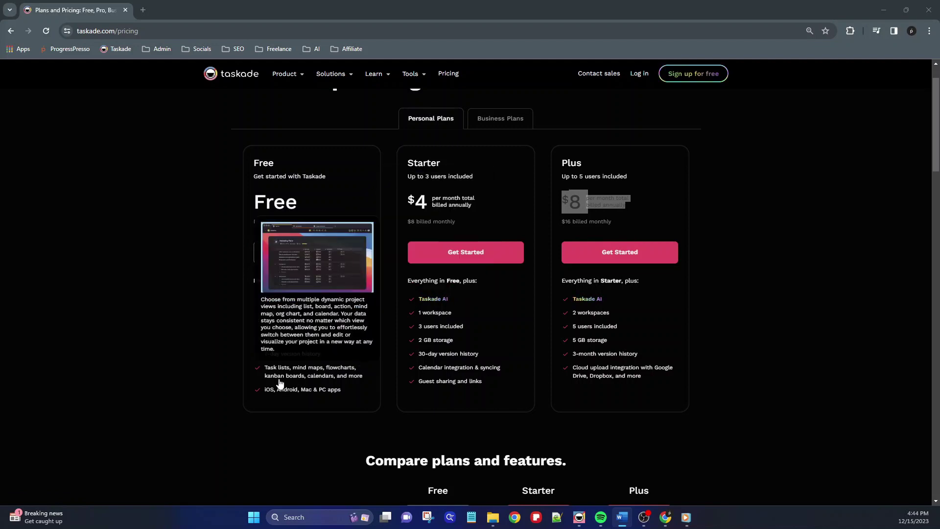
mouse_move(437, 344)
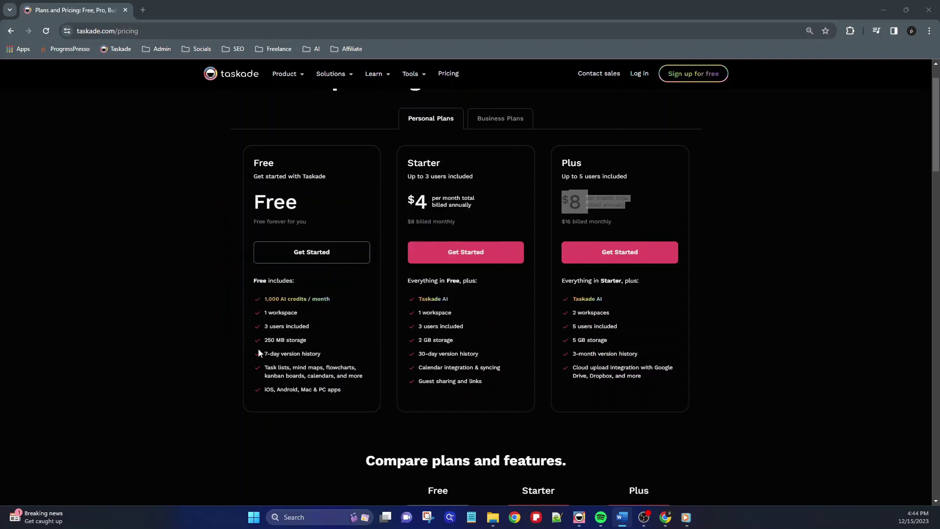
mouse_move(277, 344)
mouse_move(576, 356)
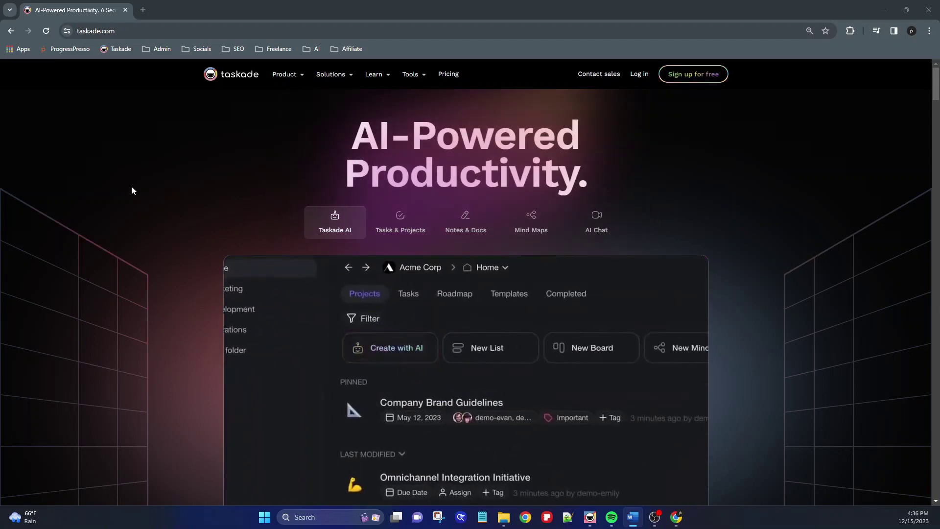
Examine the Taskade homepage introduction, including the supported devices and the text about five AI-powered tools in one unified workspace
scroll(214, 214, down, 6)
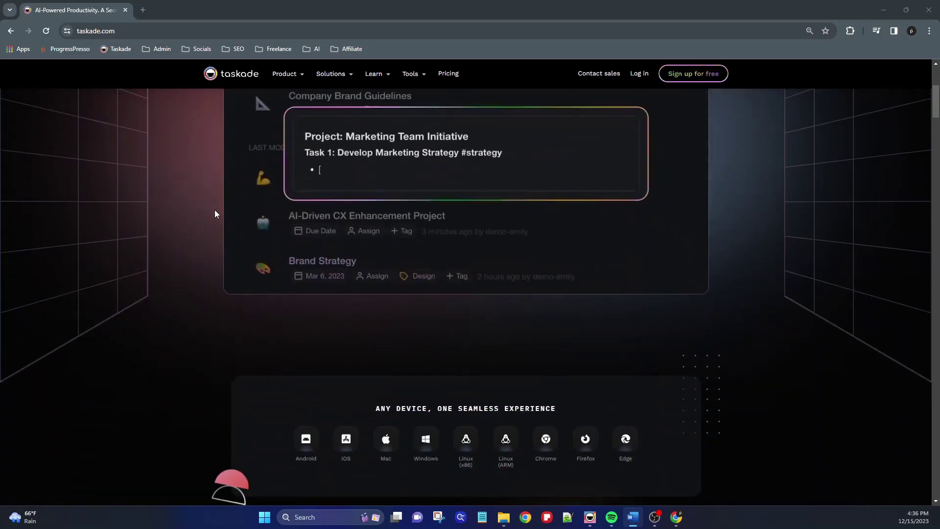
scroll(214, 214, down, 3)
scroll(215, 214, down, 1)
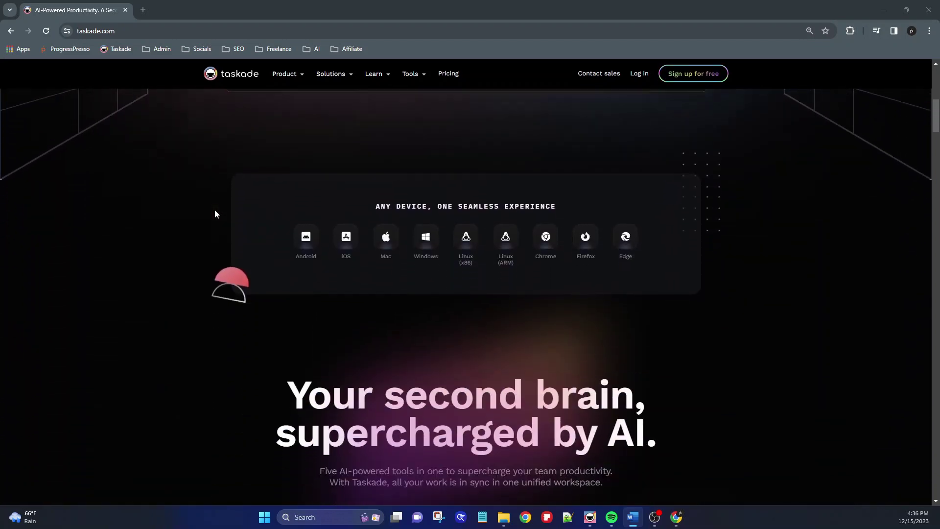
scroll(215, 214, down, 1)
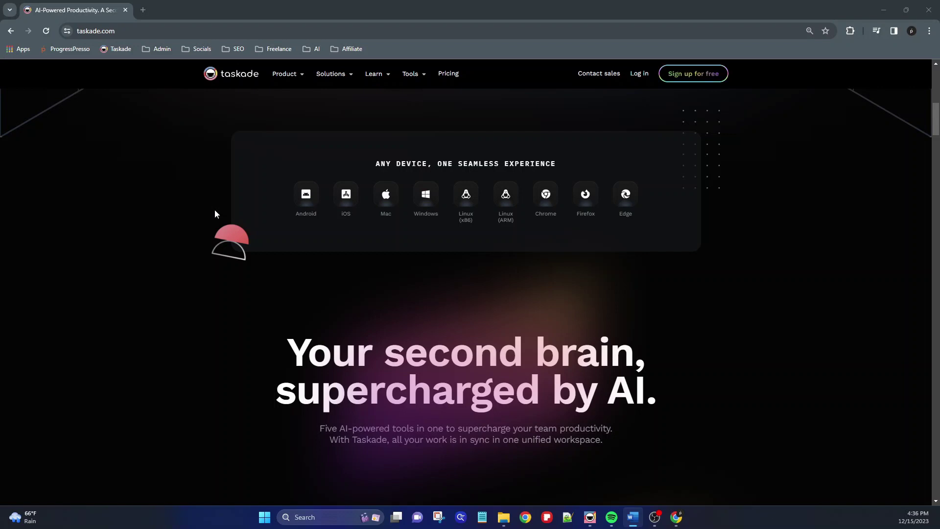
scroll(214, 214, down, 1)
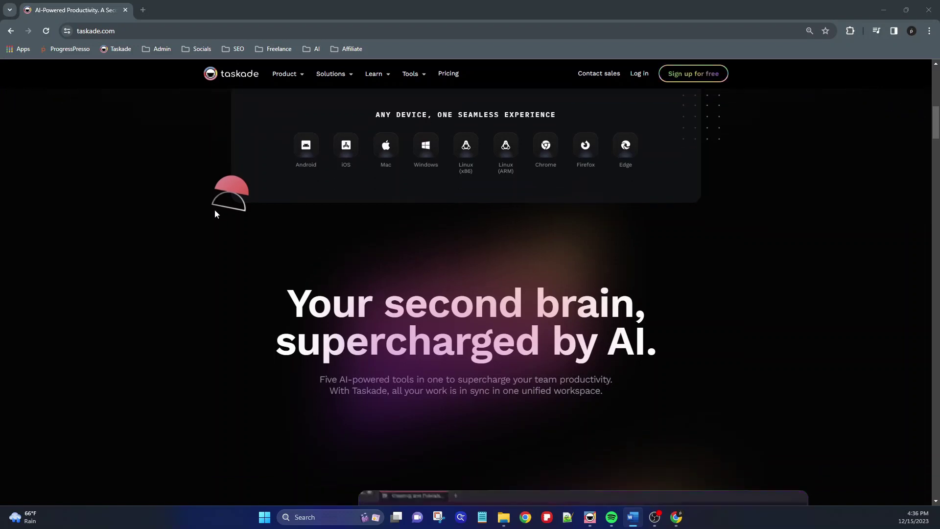
drag(311, 383, 420, 383)
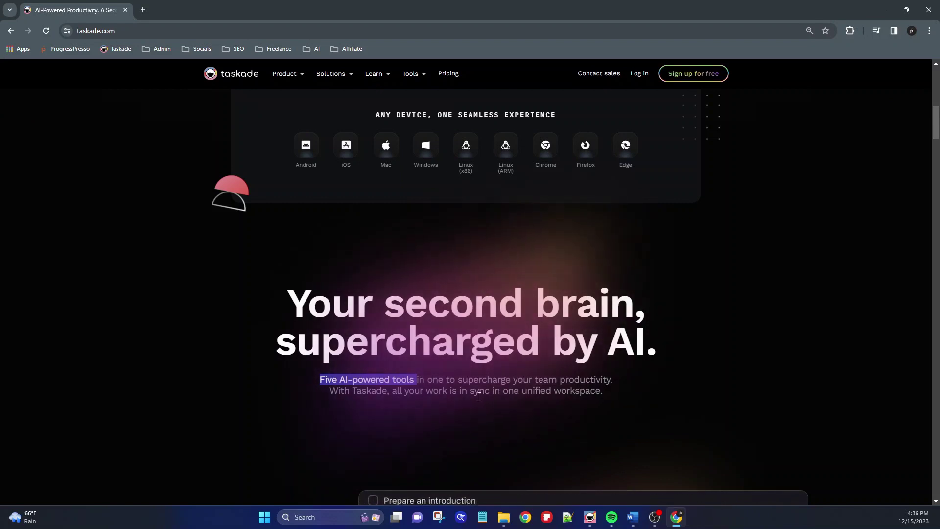
drag(471, 394, 597, 401)
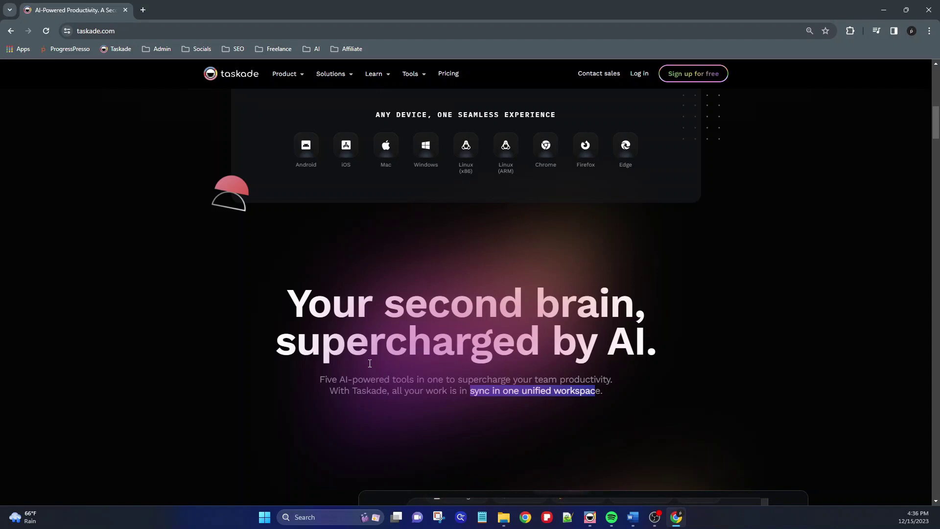
Review the homepage's feature sections, from AI agents and workflows to video chat and meetings, with the tools each one replaces
scroll(369, 363, down, 6)
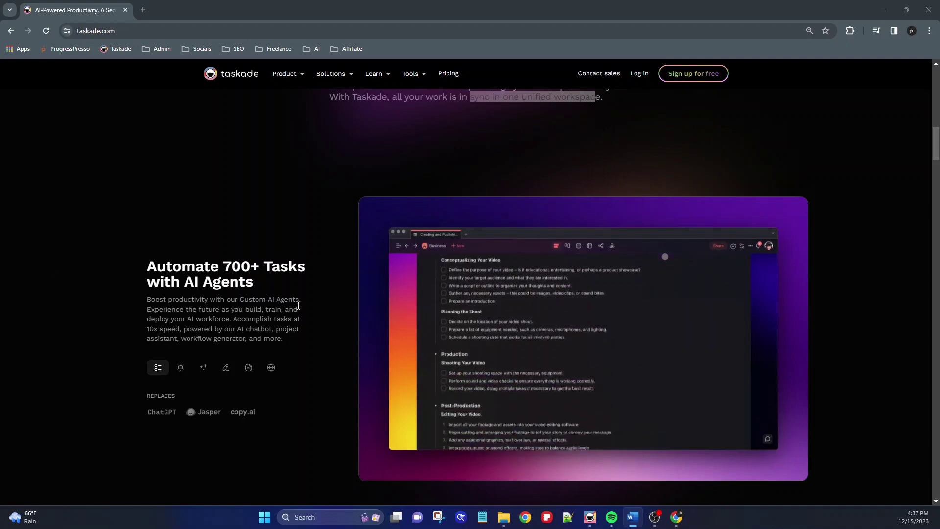
scroll(298, 305, down, 5)
scroll(297, 305, down, 4)
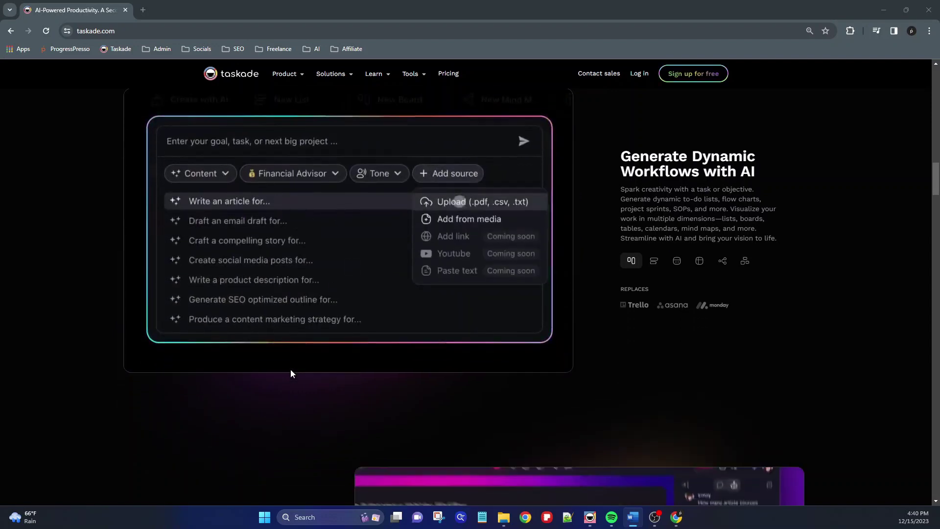
scroll(290, 372, down, 5)
scroll(291, 373, down, 20)
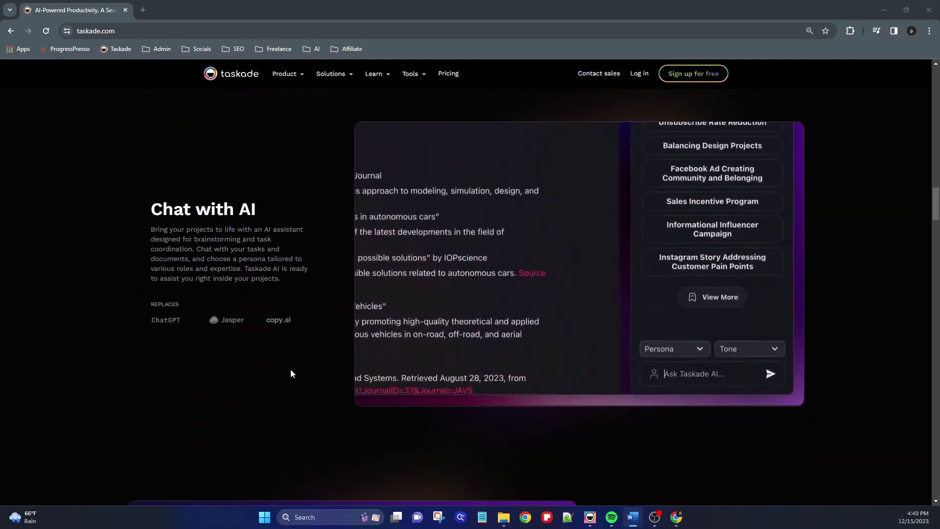
scroll(290, 374, down, 15)
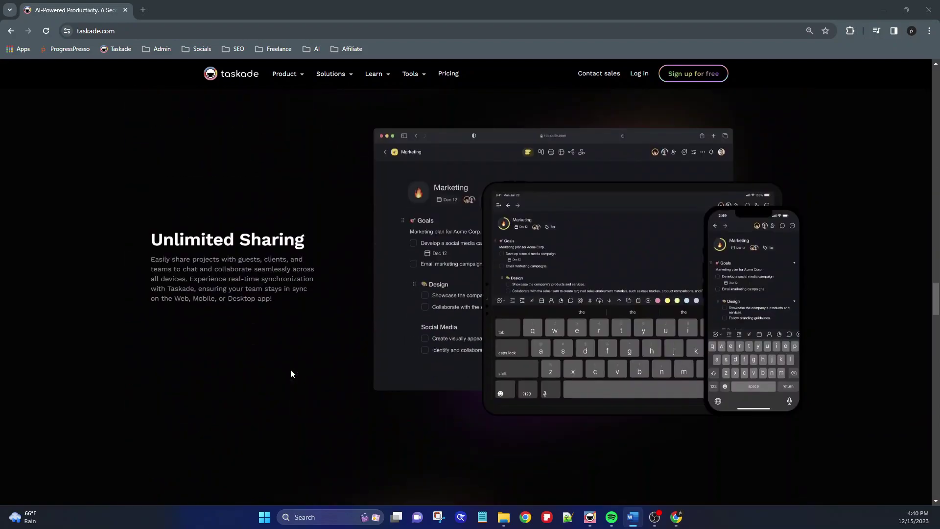
scroll(290, 374, down, 2)
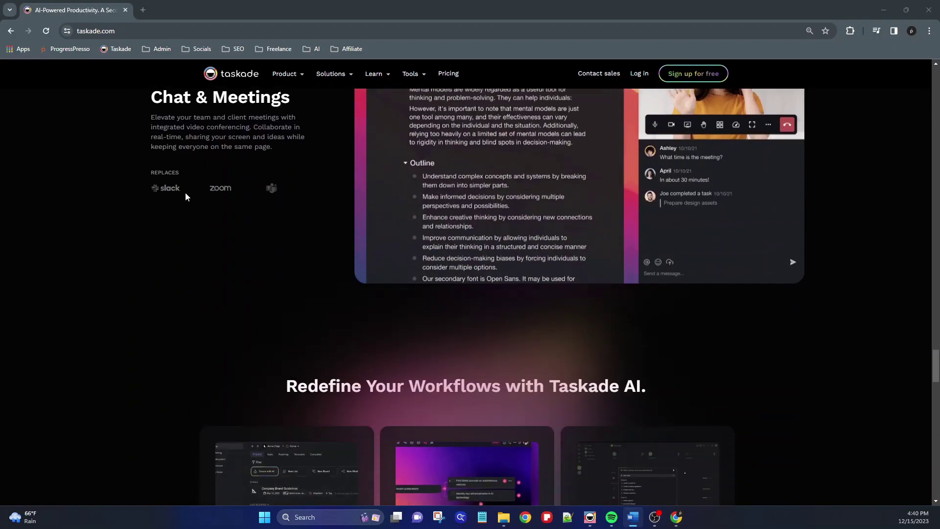
scroll(185, 192, up, 2)
drag(209, 225, 275, 239)
click(275, 240)
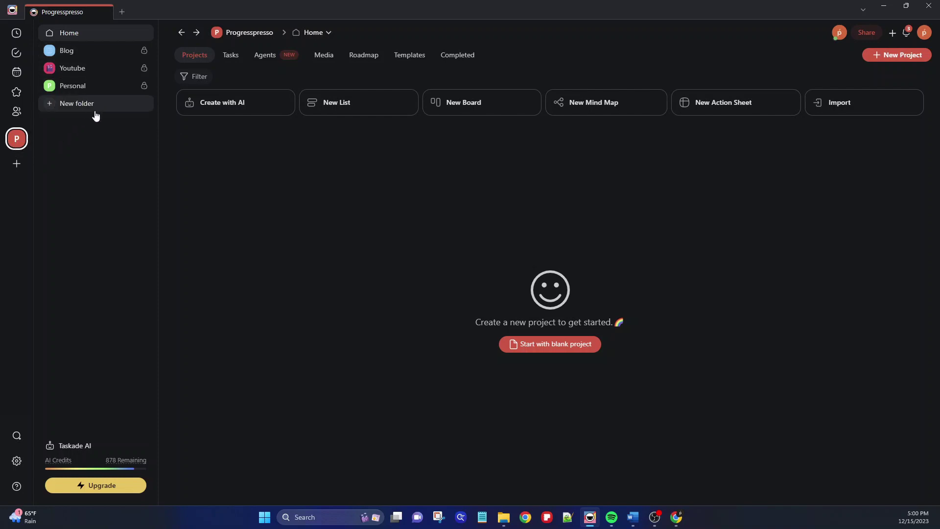
In the Taskade desktop app, open the "Taskade | Overview | #1" project in the Youtube folder
click(104, 68)
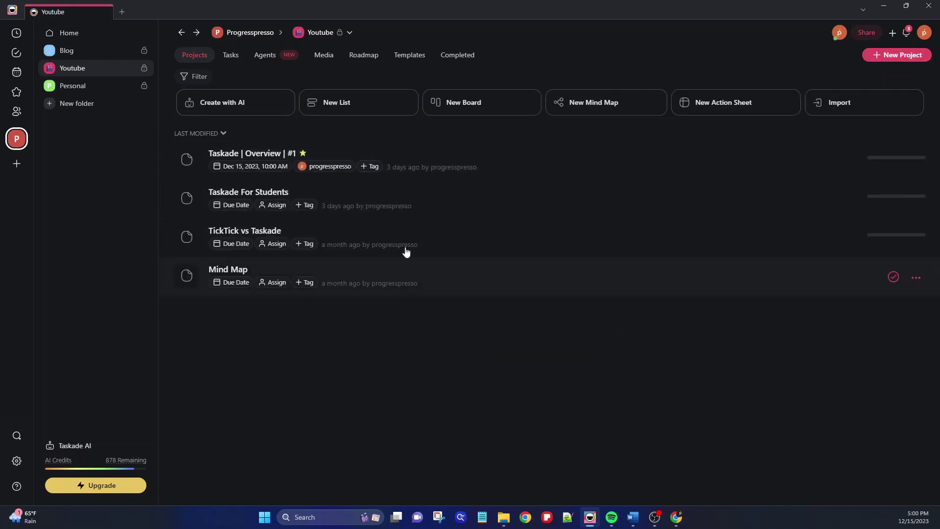
click(443, 165)
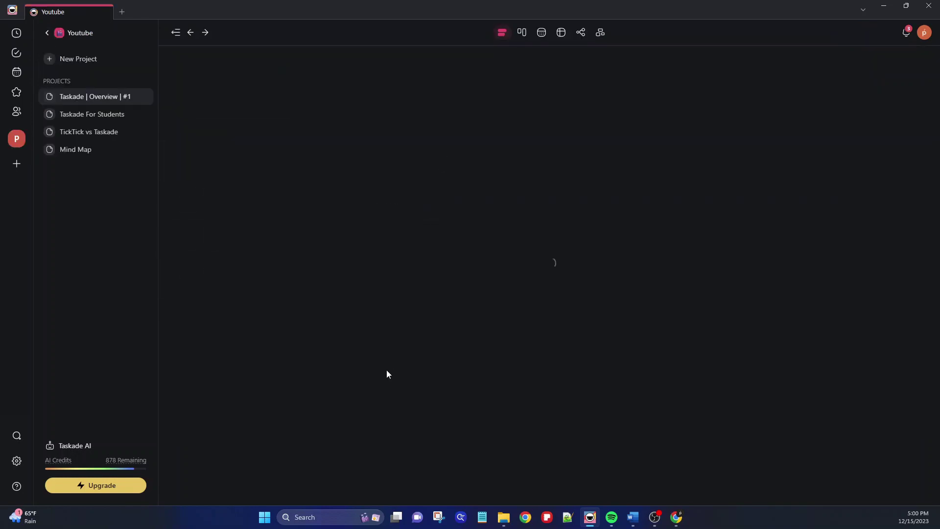
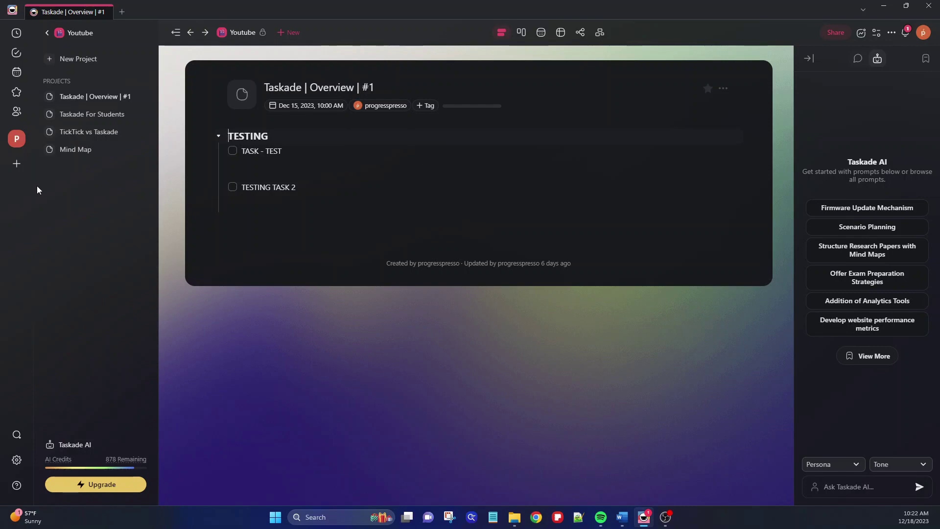
Create a green, invite-only folder named "Food Truck Business" in the Progresspresso workspace
click(25, 146)
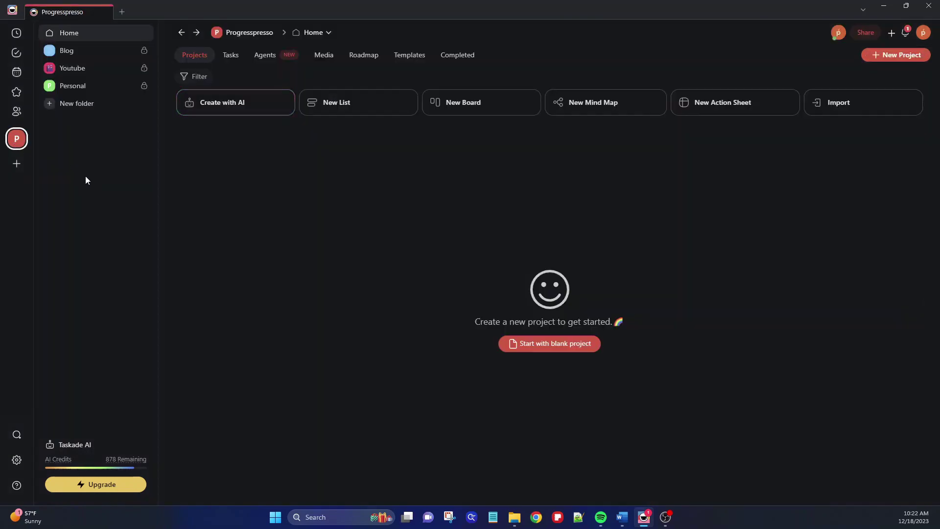
click(74, 104)
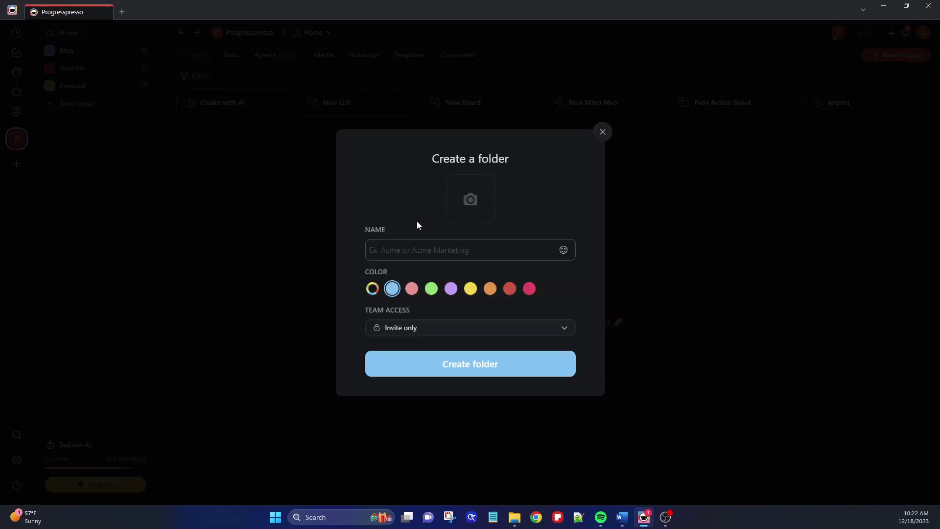
text(Food Truck Business)
click(414, 289)
click(431, 290)
click(450, 293)
click(431, 289)
click(485, 363)
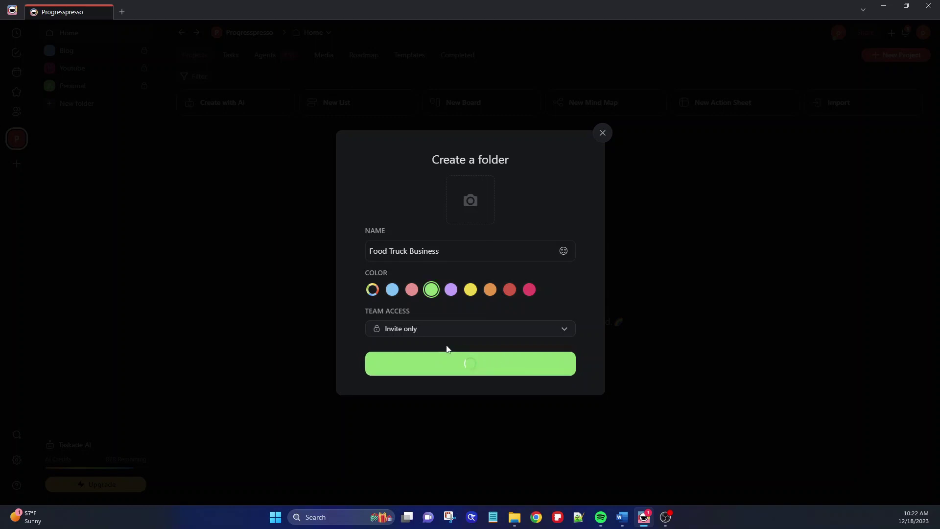
click(95, 229)
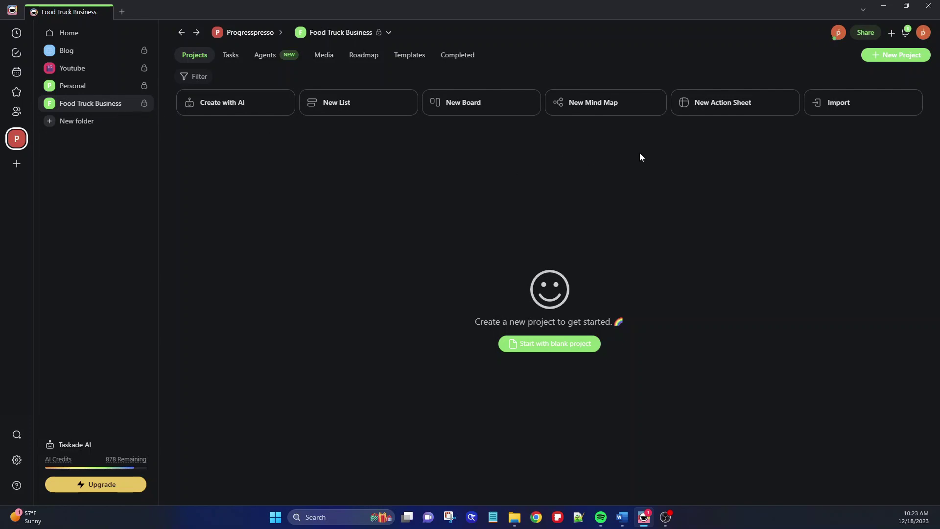
Create a blank project in the Food Truck Business folder and title it "Brainstorm Food Type / Cuisine"
click(871, 56)
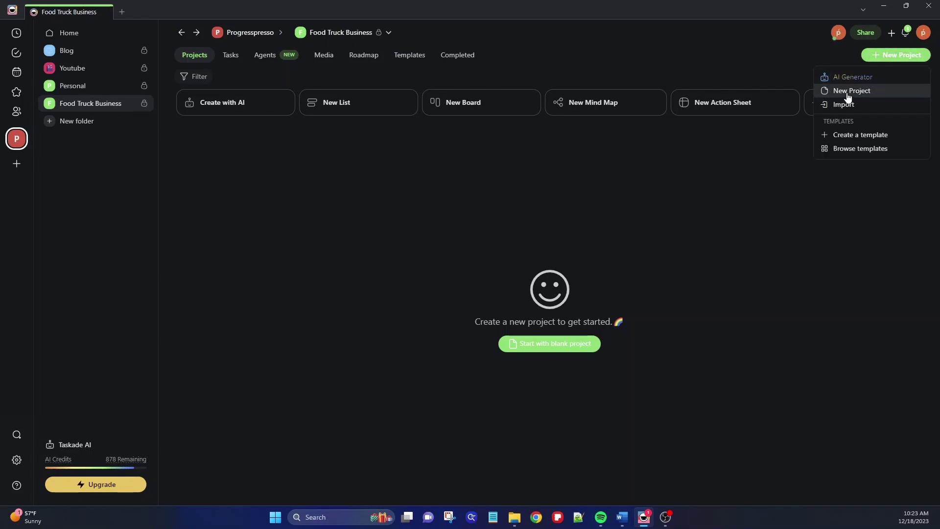
click(848, 96)
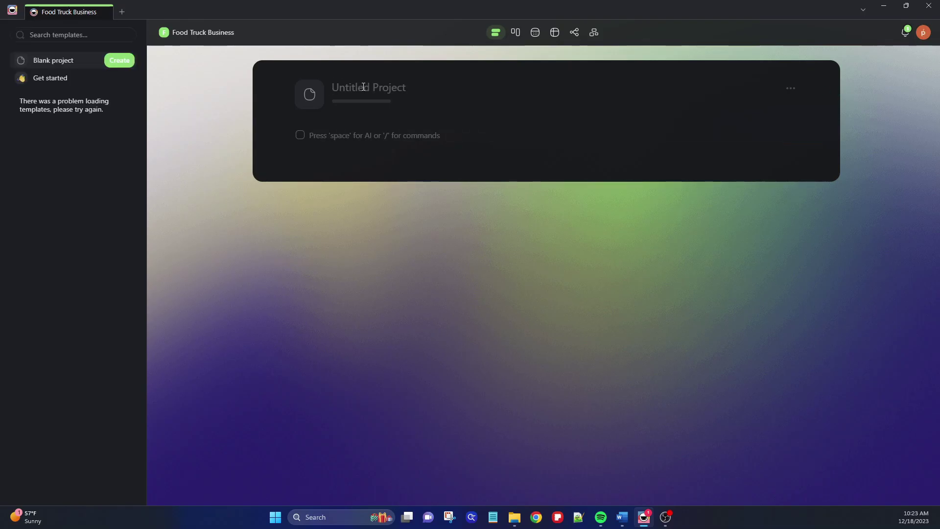
text(Brain)
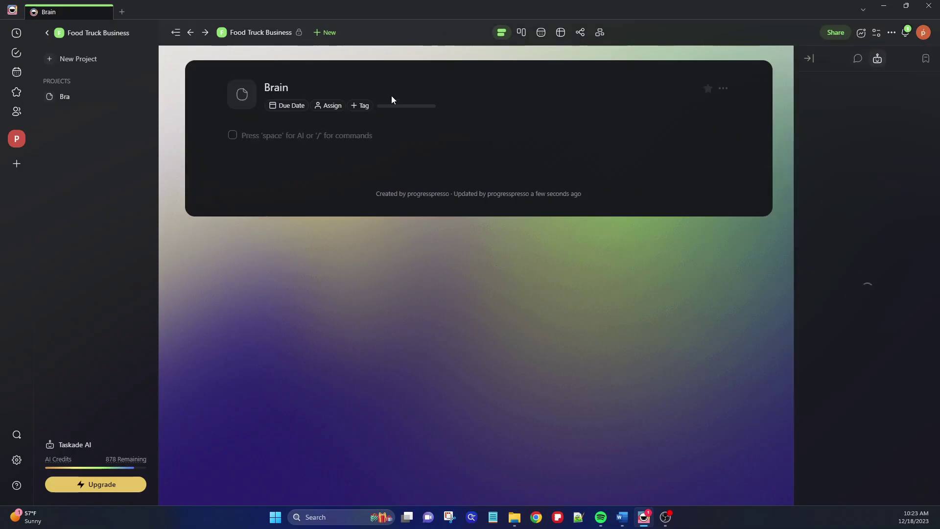
text(storm )
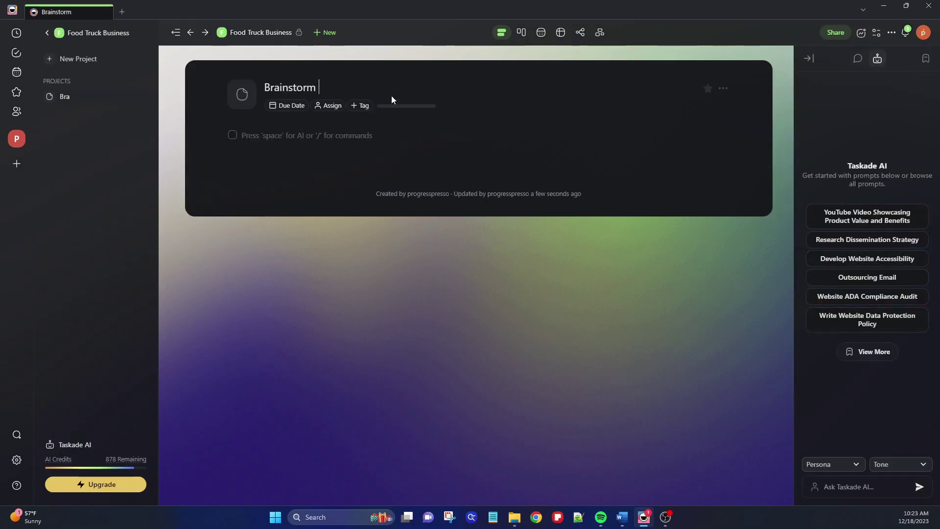
text(Food Type / Cuisine)
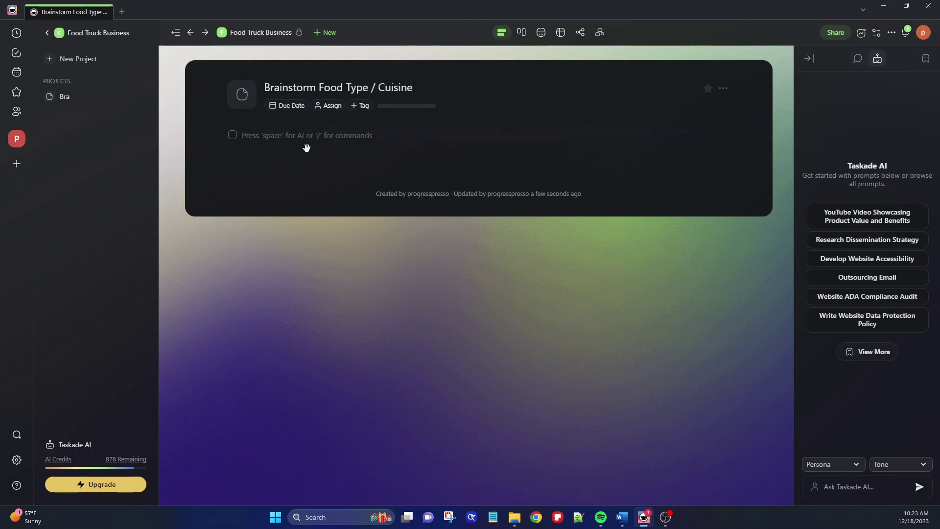
click(314, 139)
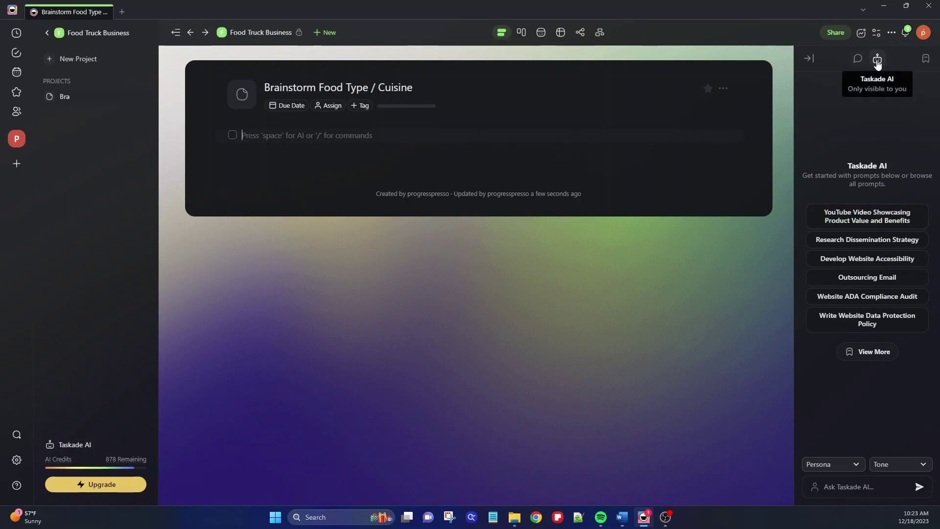
Ask Taskade AI: "Please help me create a template to brainstorm ideas on what foods to sell out of my food truck"
click(821, 482)
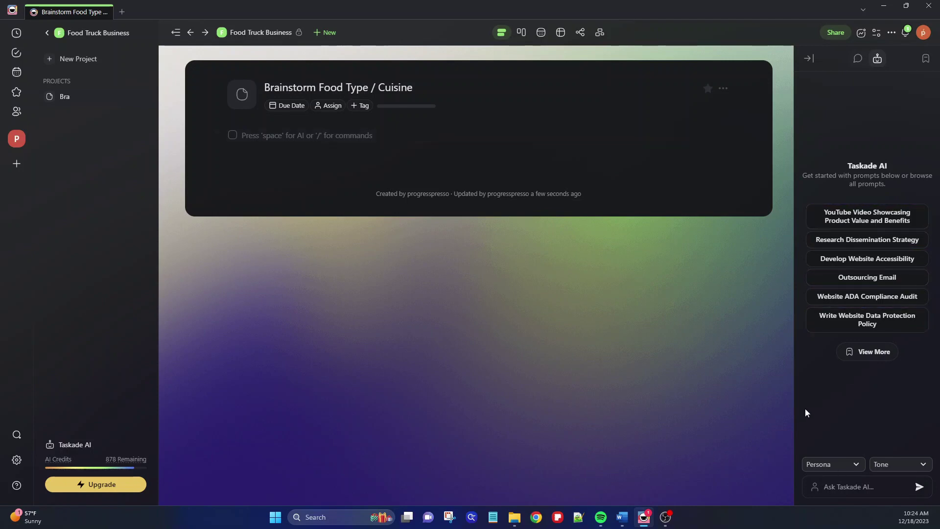
text(PLeas)
key(BackSpace)
key(BackSpace)
key(BackSpace)
key(BackSpace)
text(lease help me create a temap)
key(BackSpace)
key(BackSpace)
text(plate to brainstorm ideas on what foods to seel)
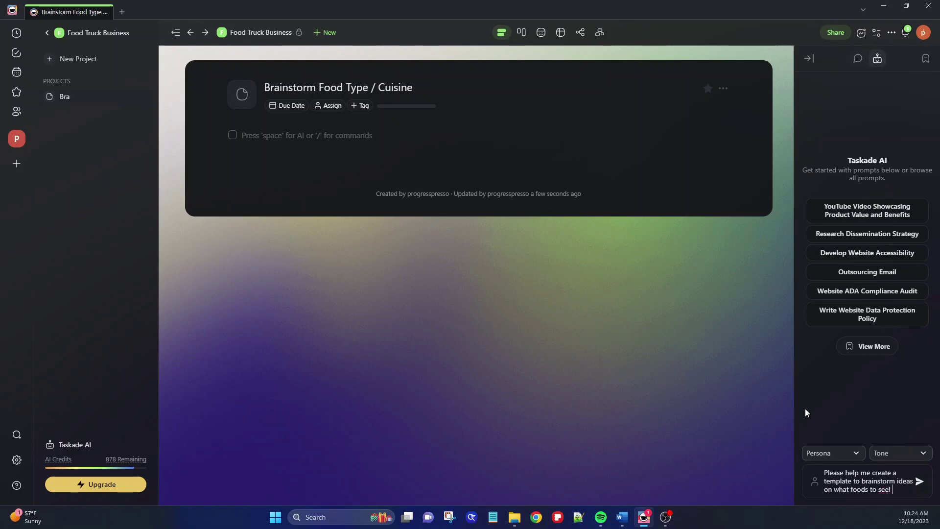
key(BackSpace)
text(ll out of my food truck)
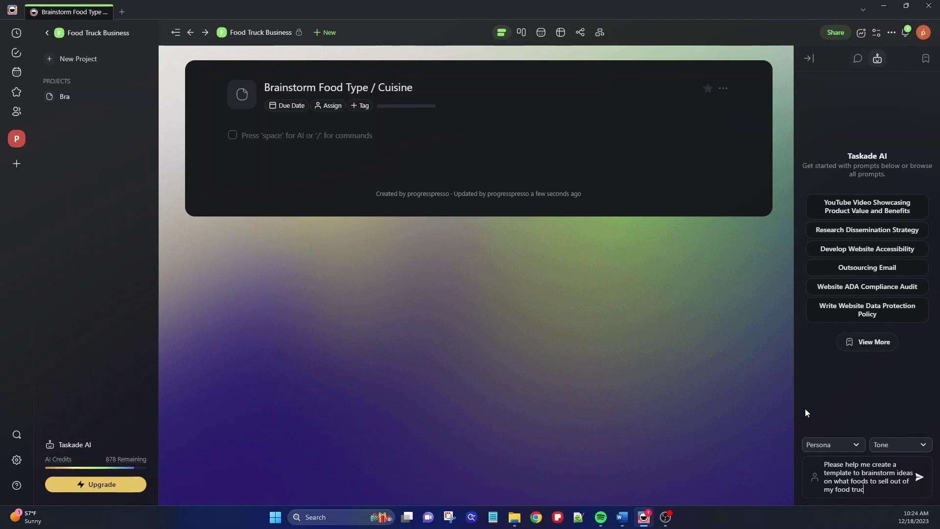
key(Return)
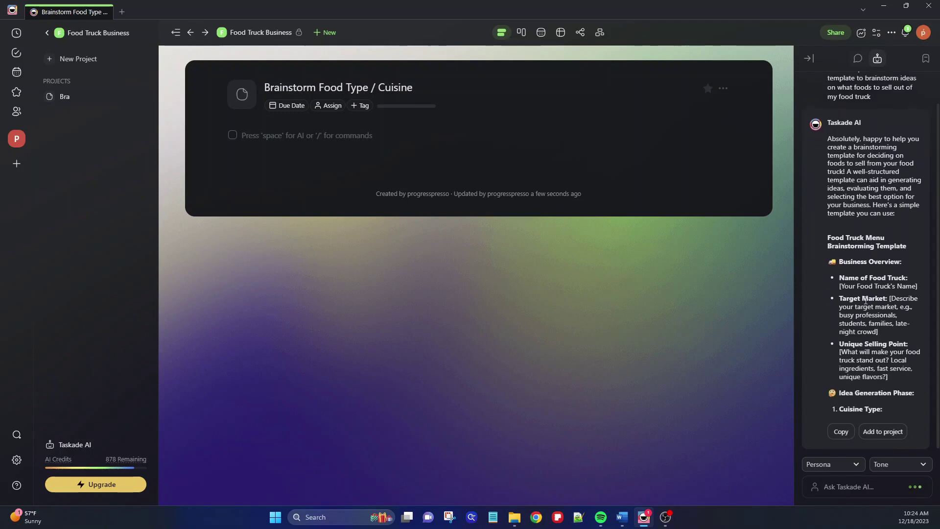
Add the AI-generated Food Truck Menu Brainstorming Template to the Brainstorm Food Type / Cuisine project and look over its sections
click(894, 433)
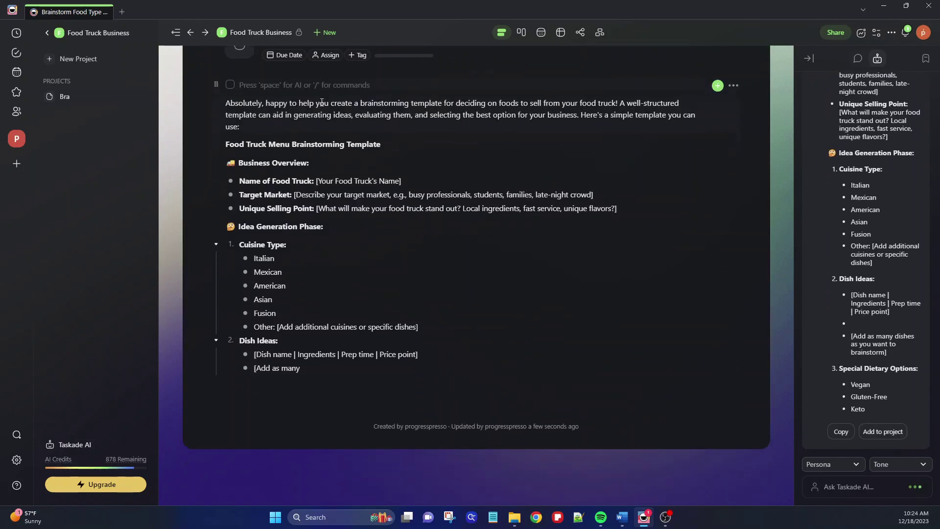
drag(310, 214, 347, 269)
click(344, 264)
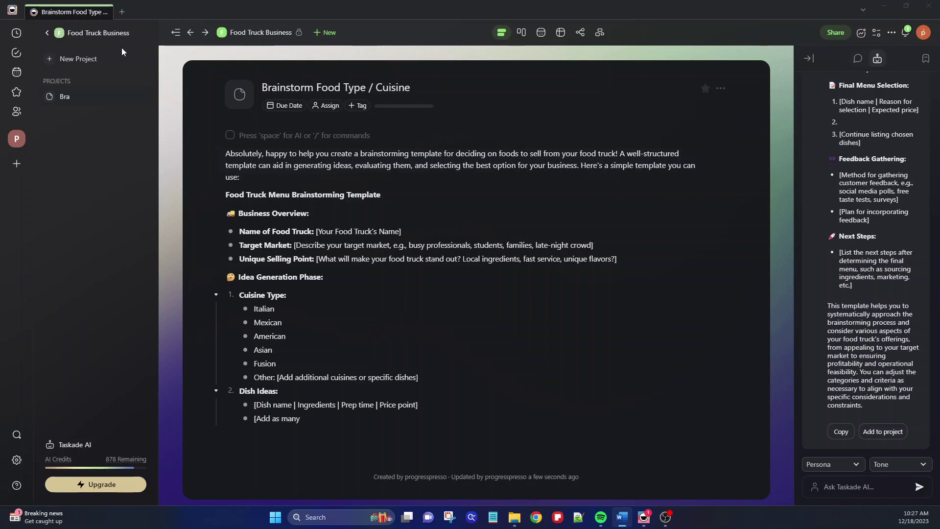
Return to the Food Truck Business folder's project list, reopening the Brainstorm Food Type / Cuisine project once along the way
click(261, 36)
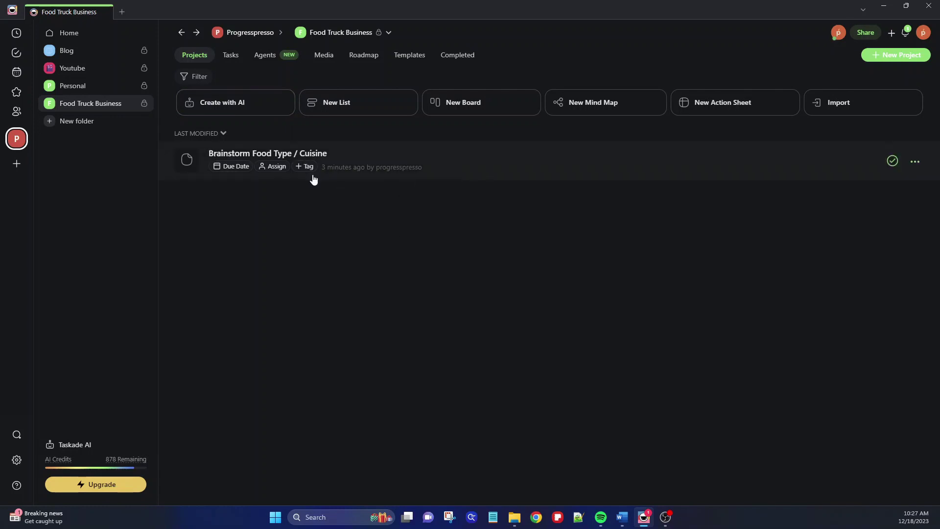
click(350, 161)
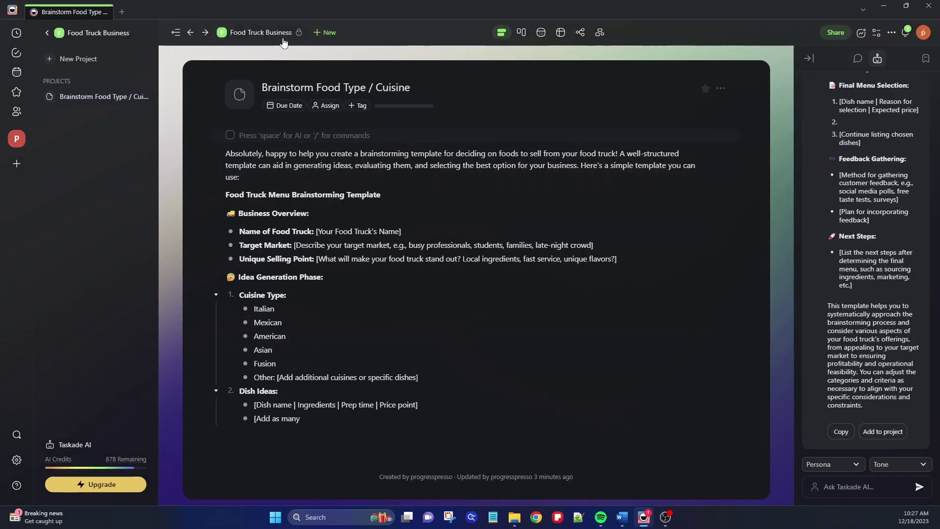
click(264, 33)
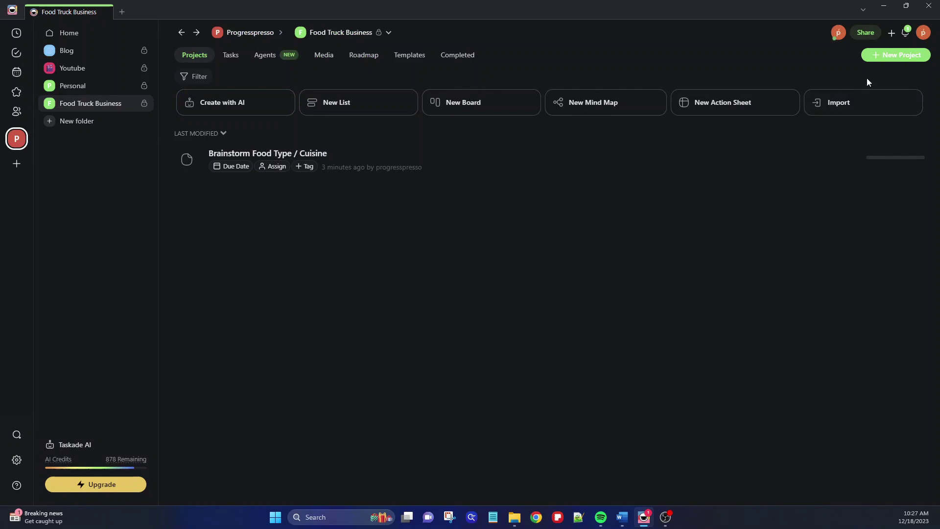
Create a blank project in the Food Truck Business folder and title it "Food Truck (Purchase vs Rent)"
click(893, 57)
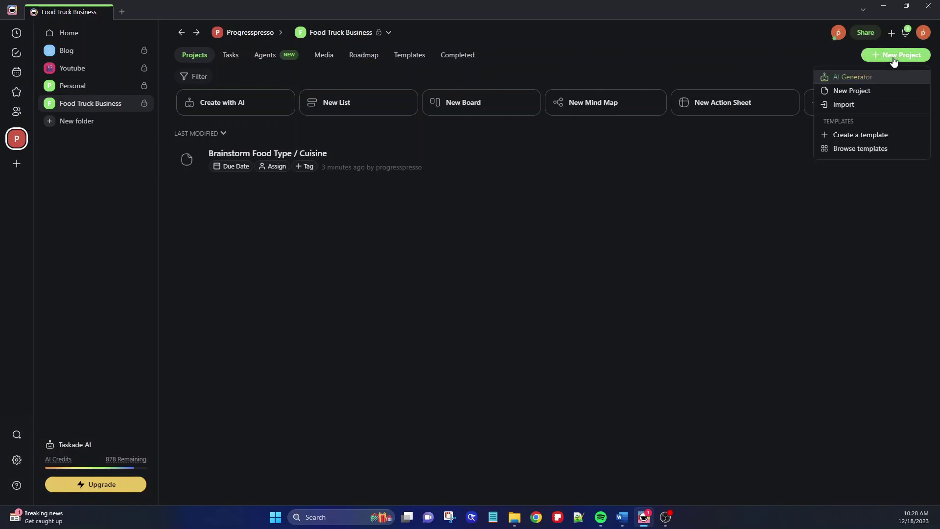
click(856, 96)
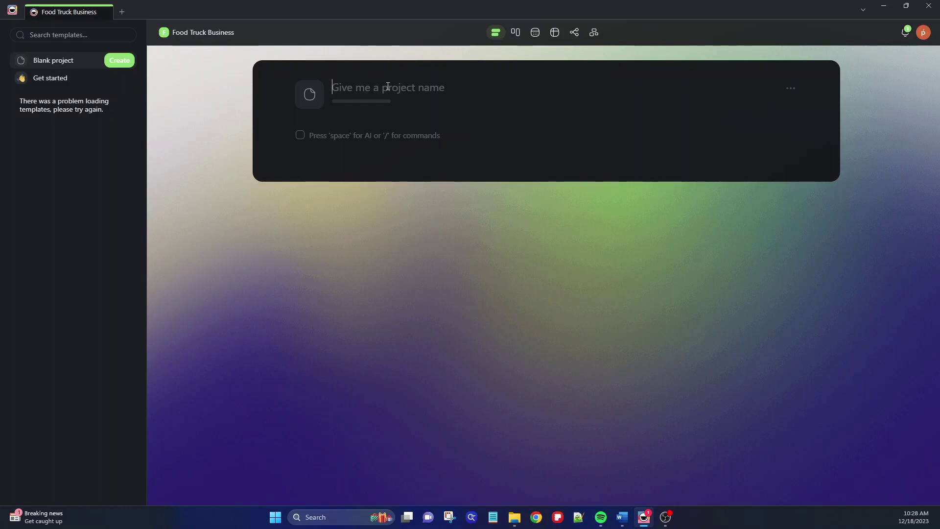
text(Food Truck)
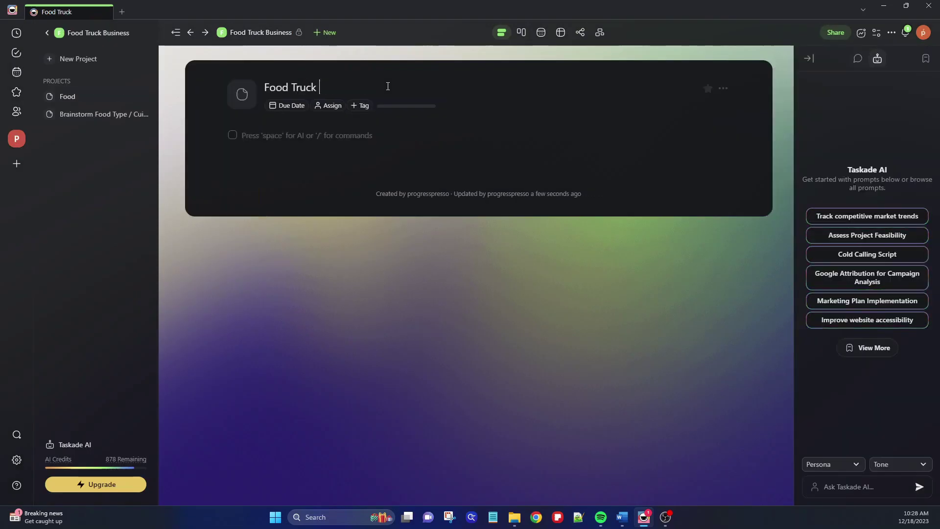
text( (Purchase vs Rent))
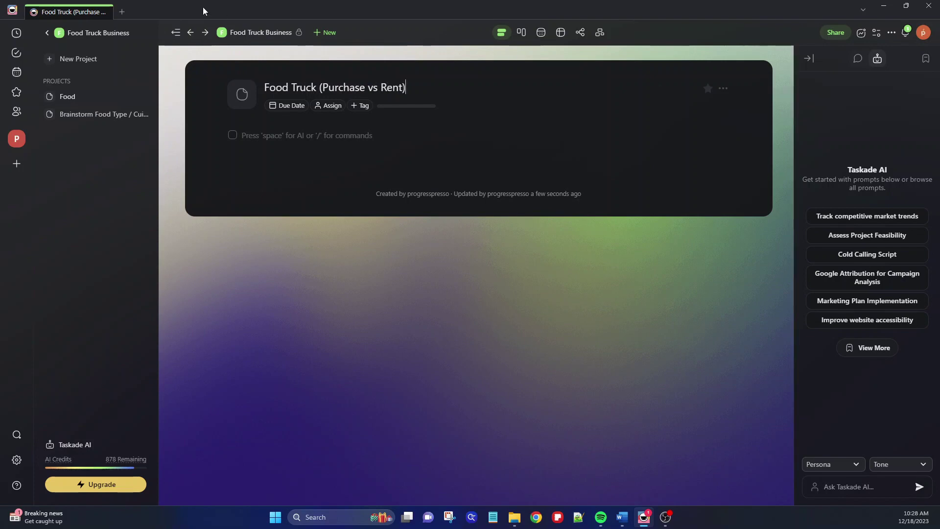
Create another blank project in the Food Truck Business folder, titled "Finding a Food Supplier"
click(245, 34)
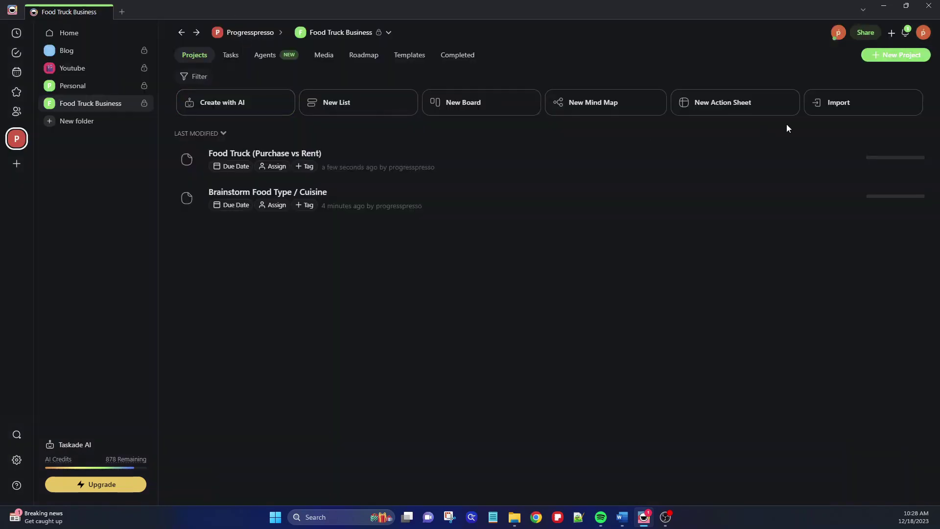
click(896, 58)
click(861, 91)
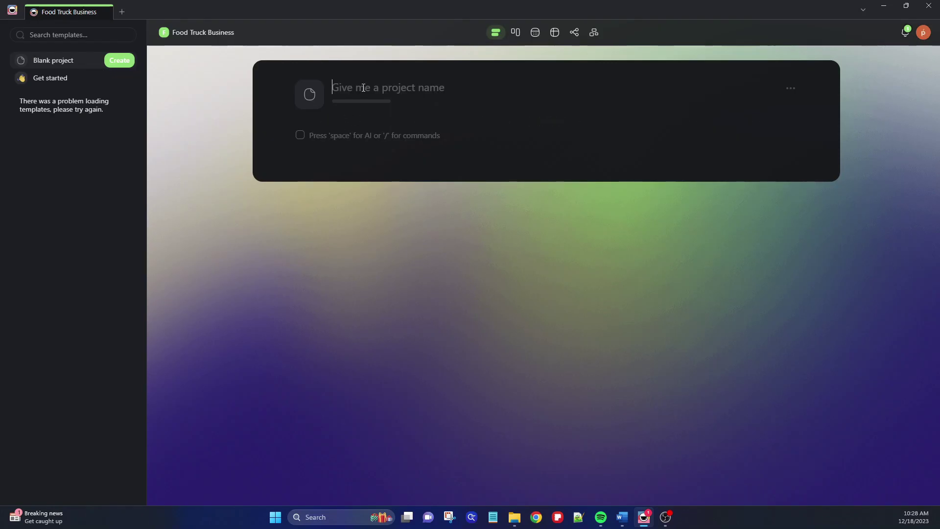
text(Findinfg)
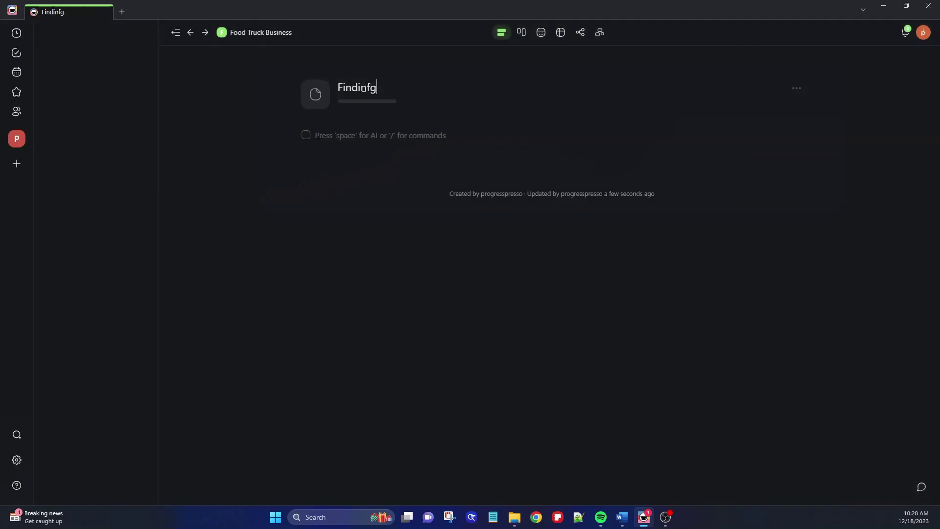
key(BackSpace)
key(BackSpace)
text(g)
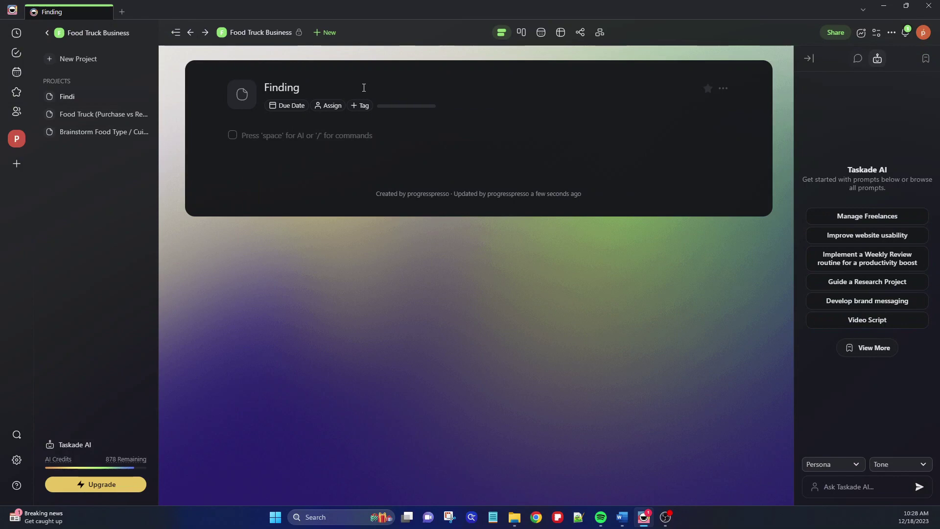
text( a Food Supplier)
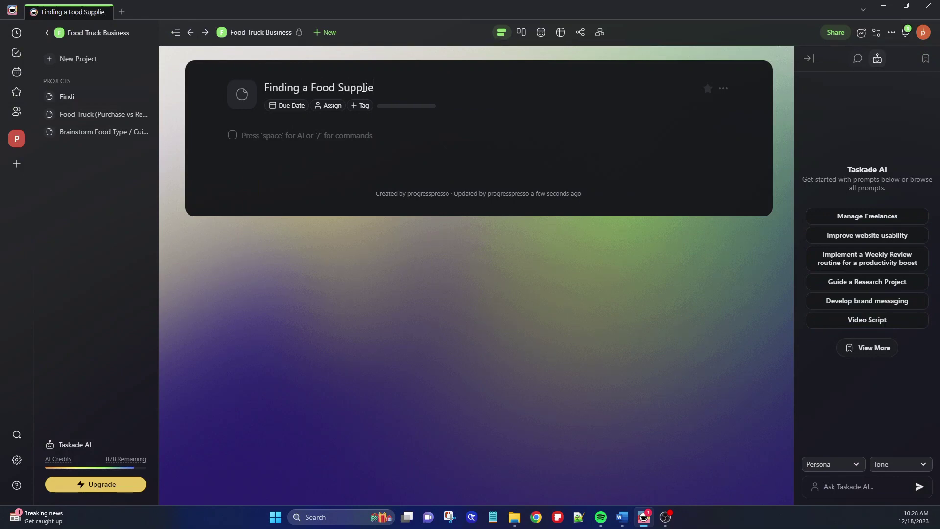
In the folder's project list, look at the assignee and due date options of the Finding a Food Supplier project without setting them
click(264, 36)
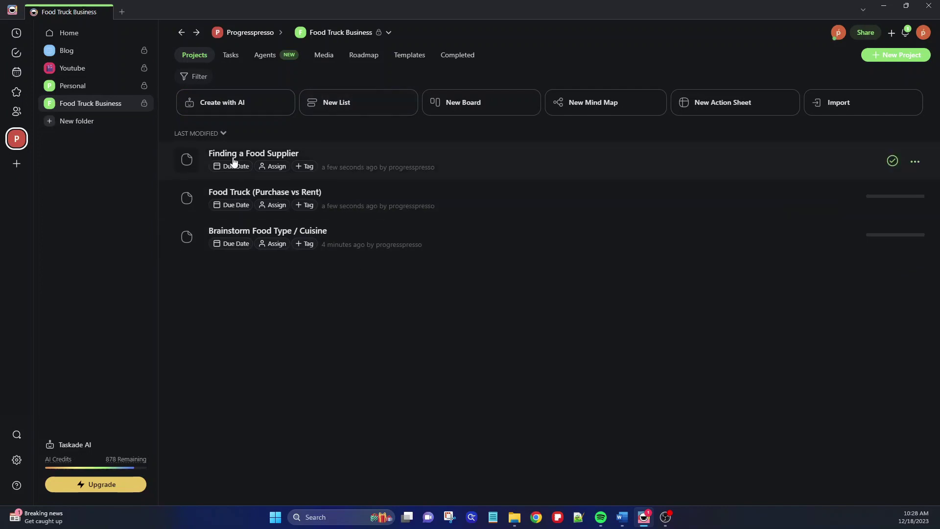
click(274, 171)
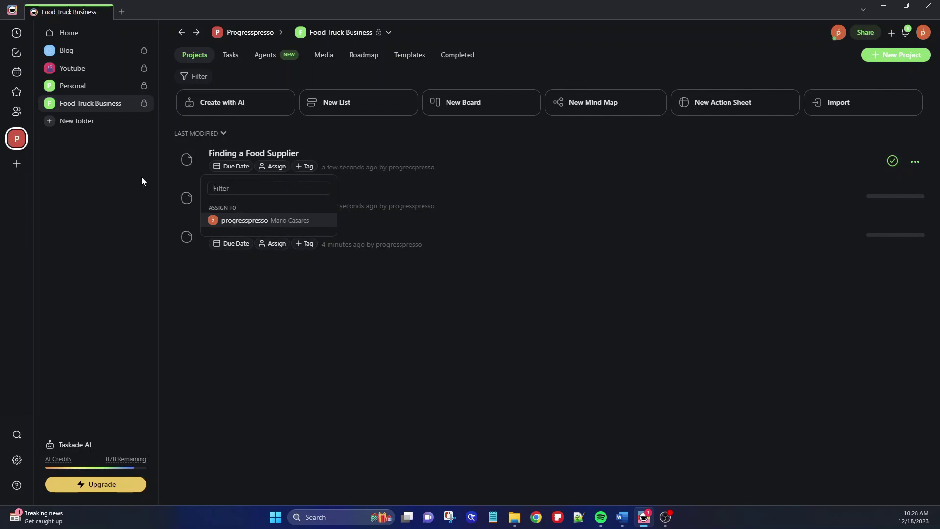
click(300, 283)
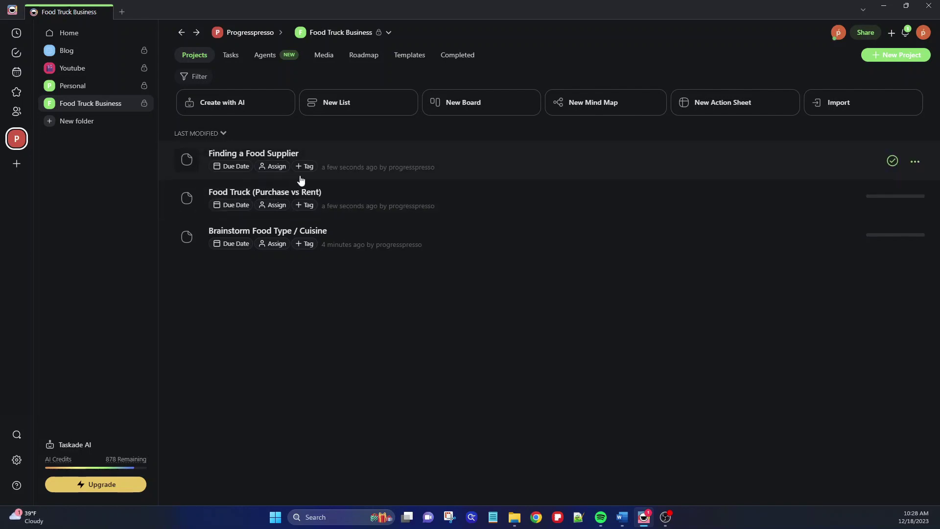
click(234, 168)
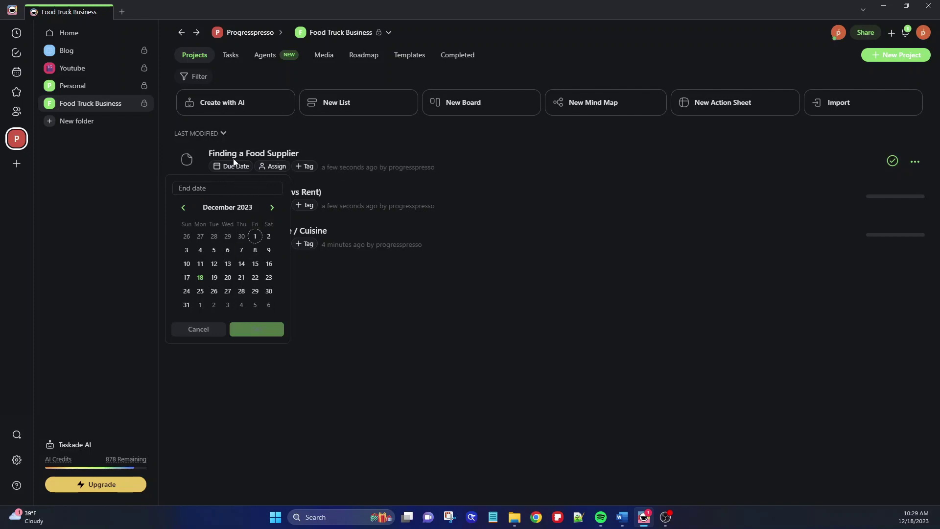
click(426, 307)
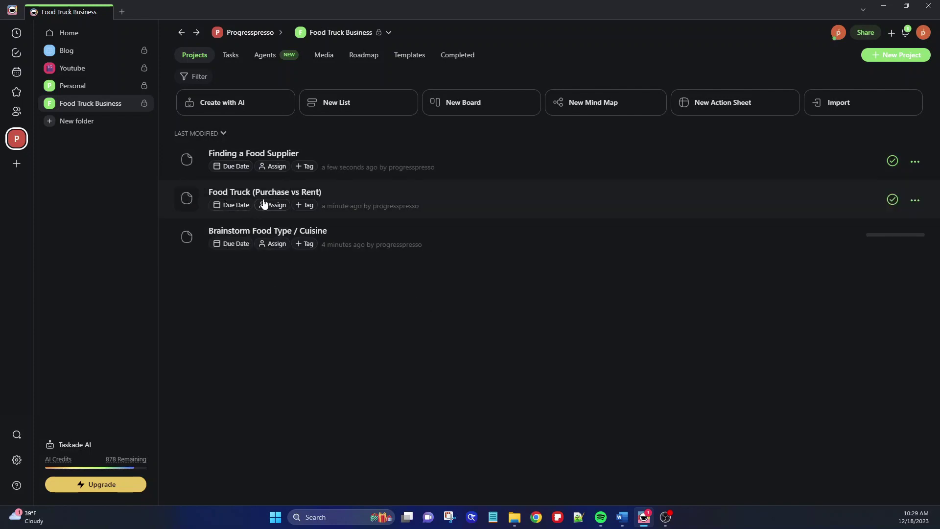
Set the due date of the Food Truck (Purchase vs Rent) project to January 31, 2024
click(237, 206)
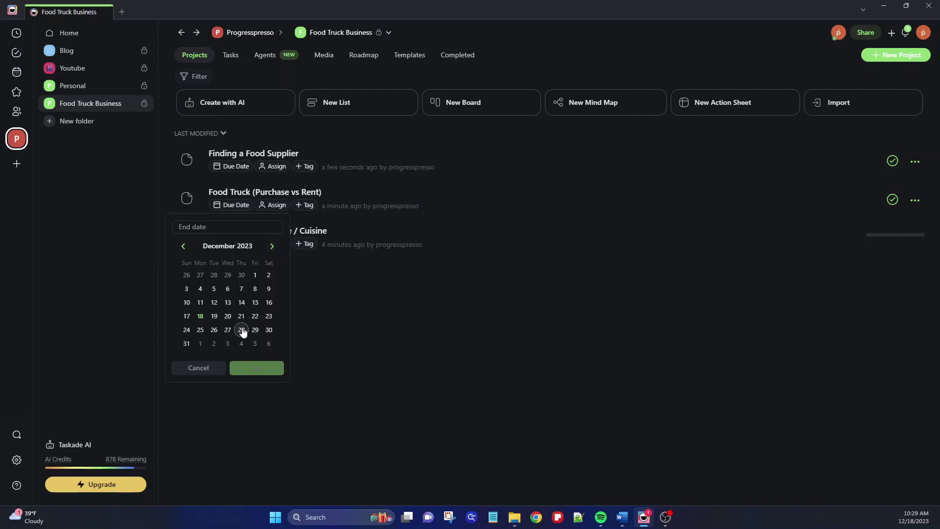
click(272, 246)
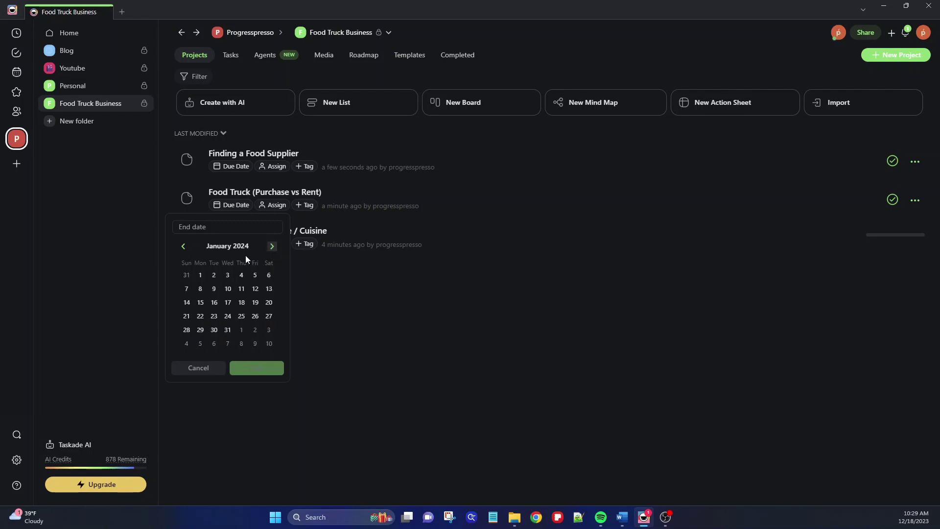
click(228, 330)
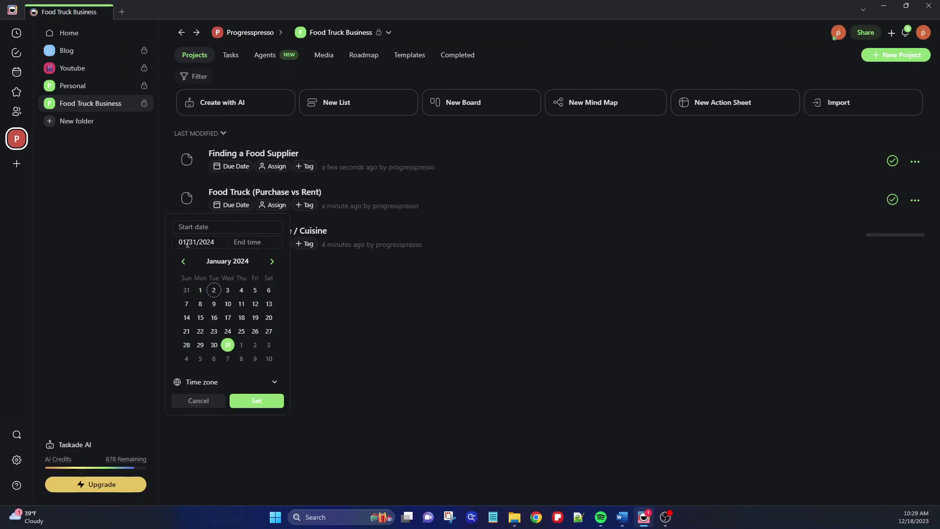
click(254, 402)
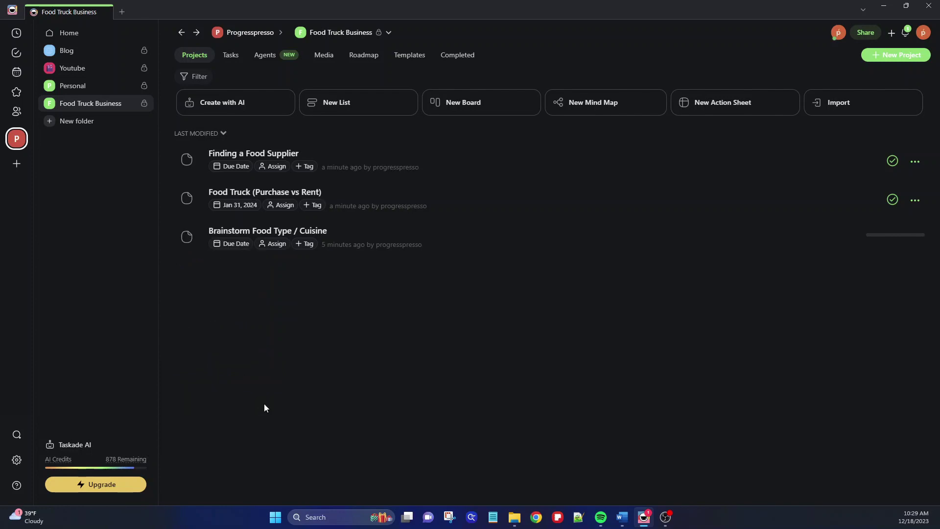
Set the due date of the Finding a Food Supplier project to February 9, 2024
click(243, 168)
click(273, 208)
click(272, 208)
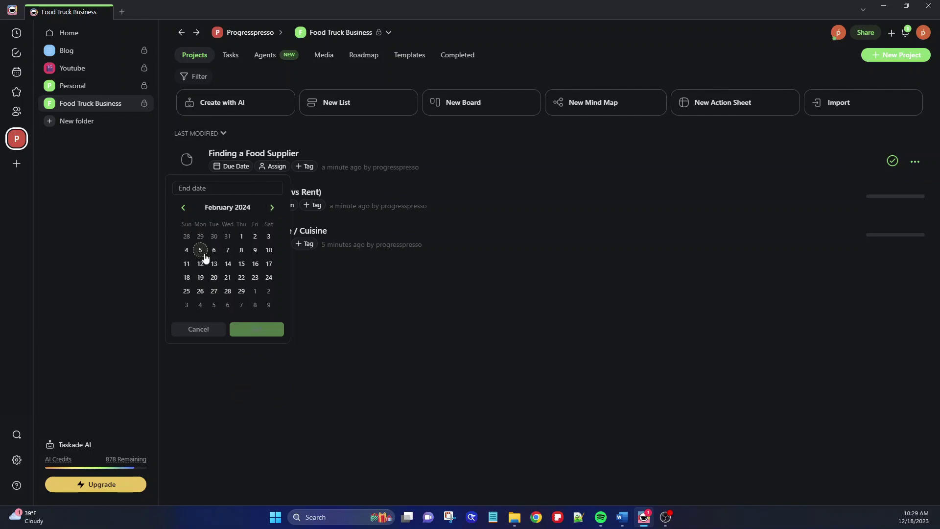
click(255, 250)
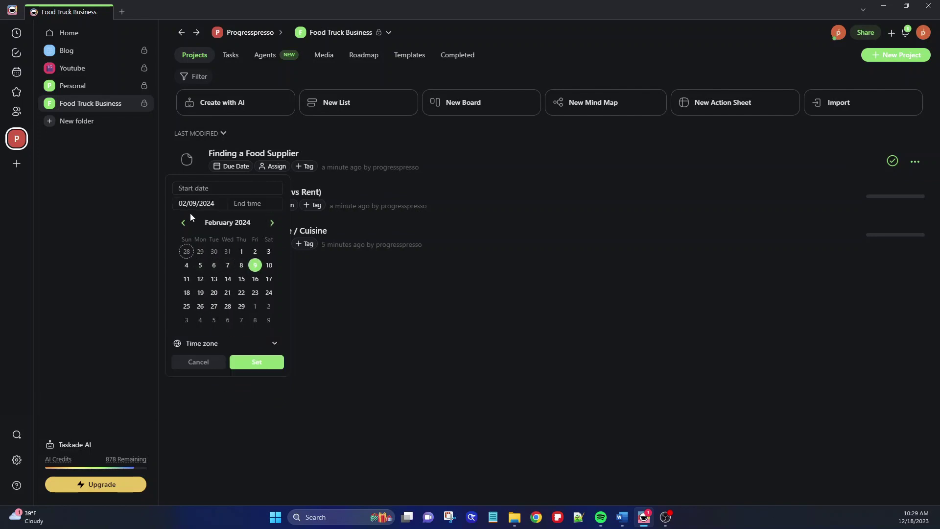
click(256, 363)
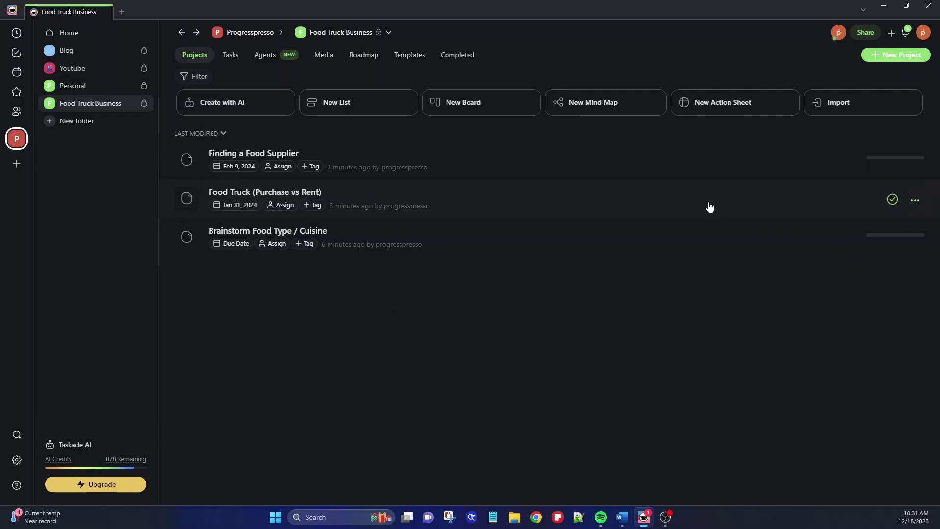
Star the Food Truck (Purchase vs Rent) project in the folder's project list
click(915, 201)
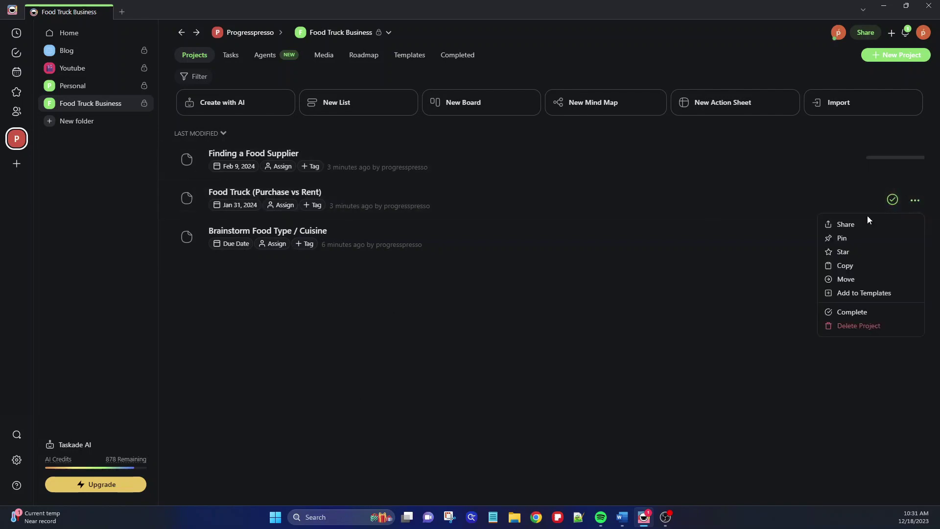
click(841, 253)
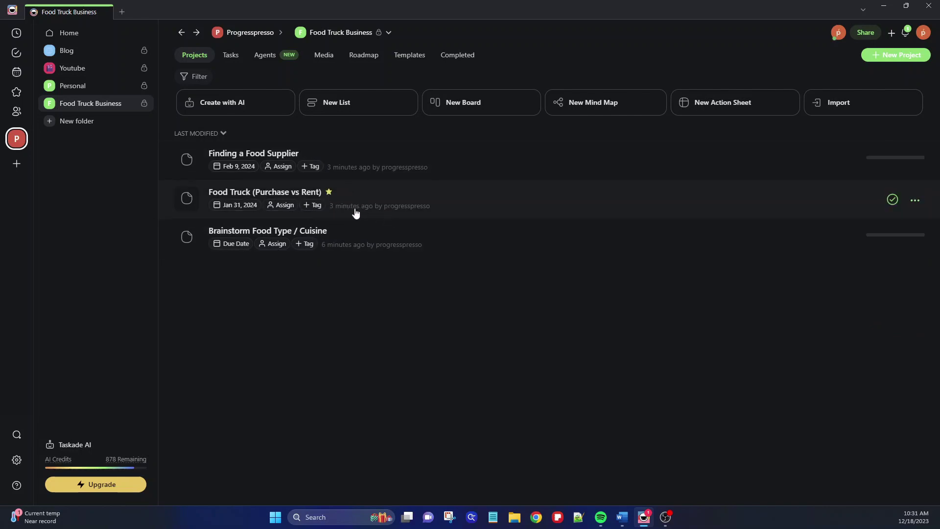
In the Food Truck (Purchase vs Rent) project, add the task "Go on Craigslist and Ebay and comeup with a list of 10 possible options to purchase a Food Truck"
click(363, 195)
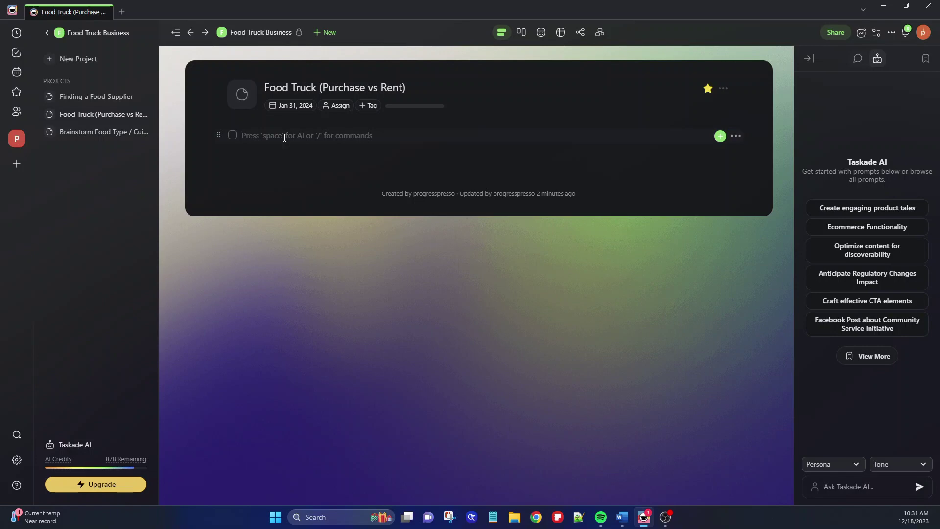
text(Go)
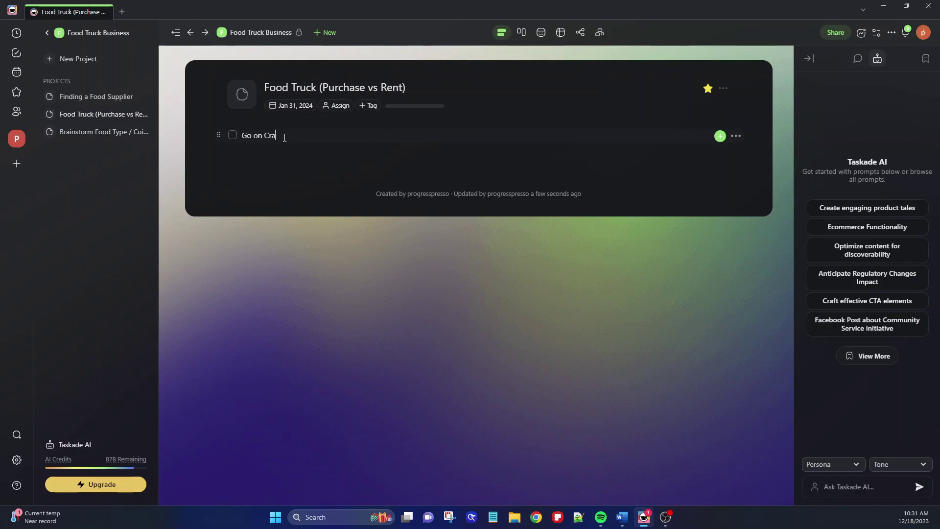
text(on Craigslist and Ebay and comeup with a list of 10 possible options to)
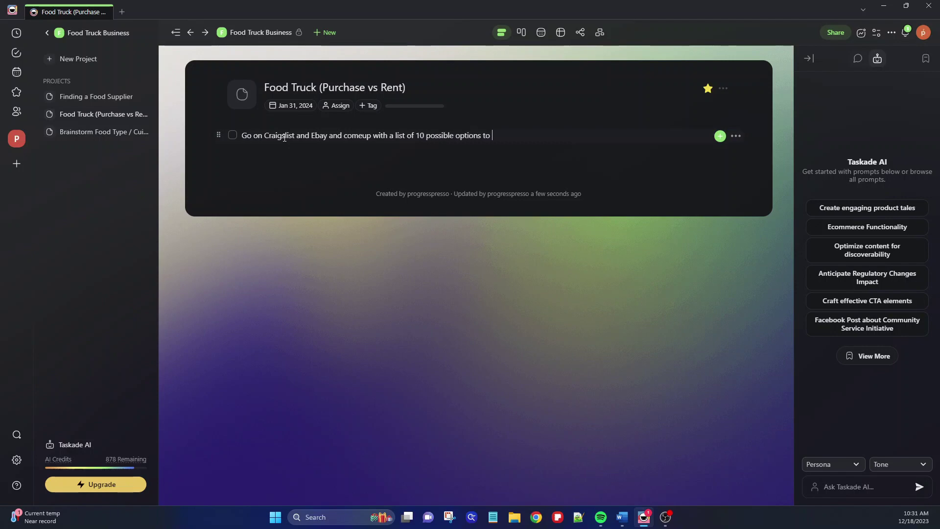
key(BackSpace)
key(BackSpace)
key(Return)
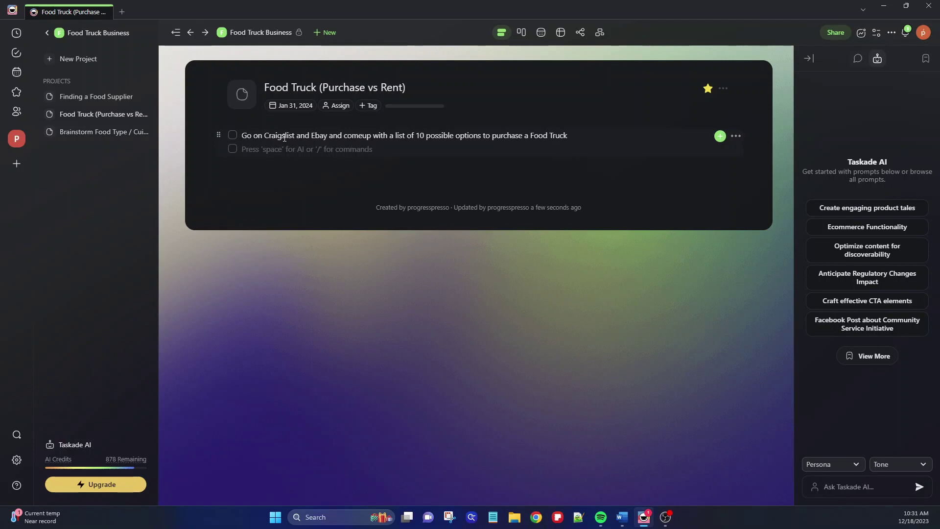
Add a second task, "Research Food Truck Rental services", below the Craigslist and Ebay task
text(Rese)
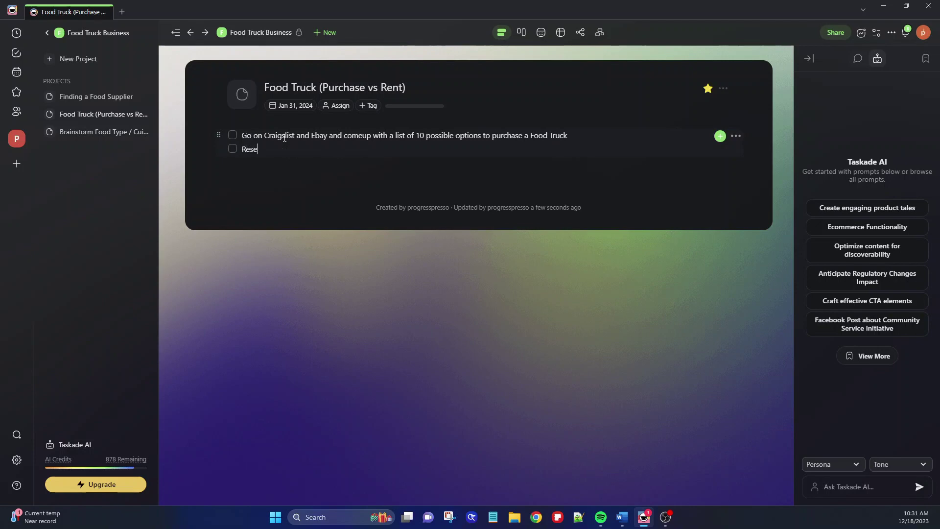
text(arch Foor Truck Rental service setr)
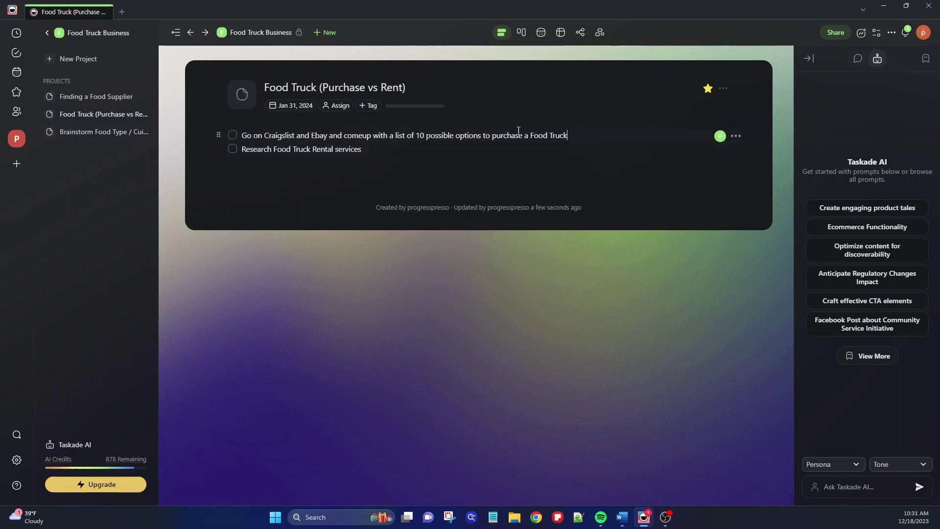
Set the Craigslist and Ebay task's due date to December 19, 2023, with a notification 10 minutes before
click(298, 138)
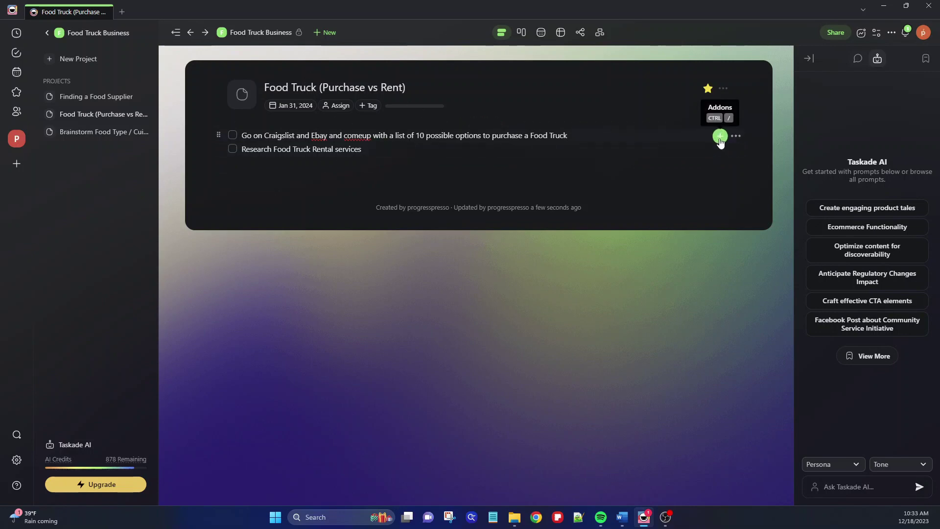
click(720, 137)
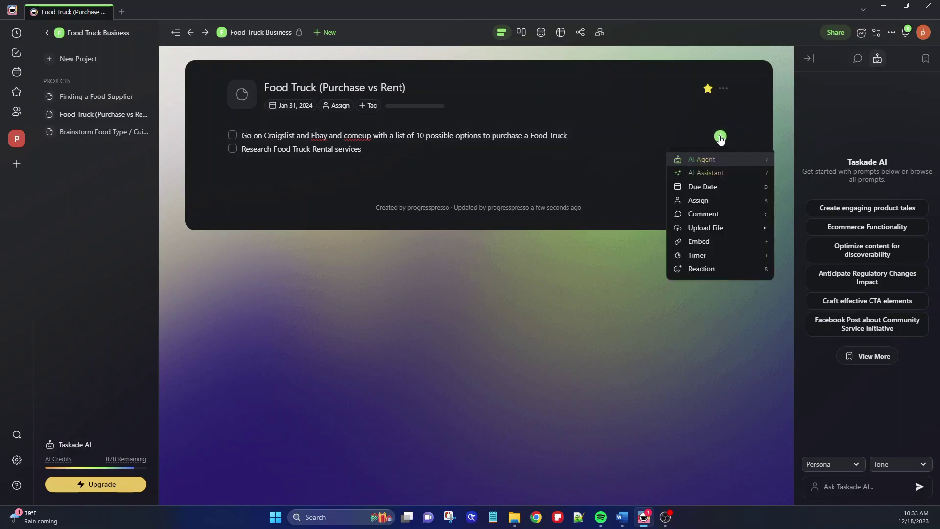
click(706, 189)
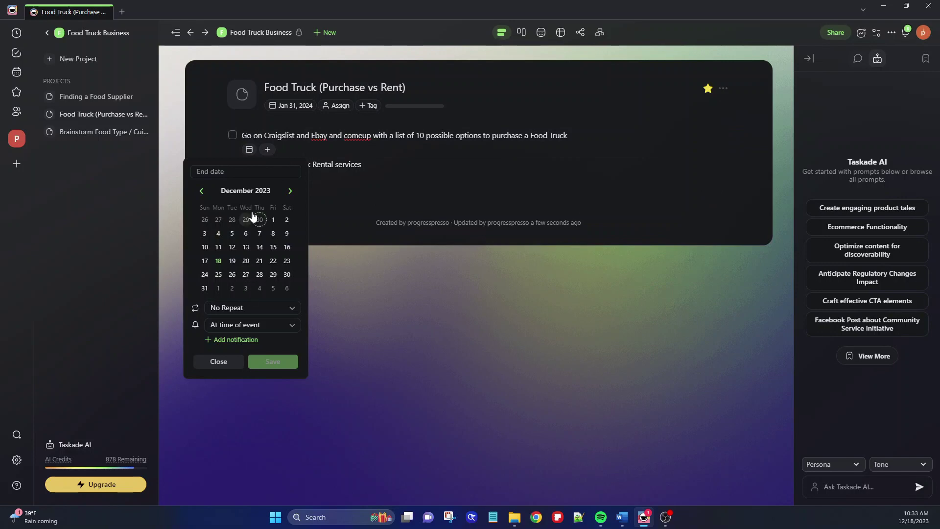
click(231, 261)
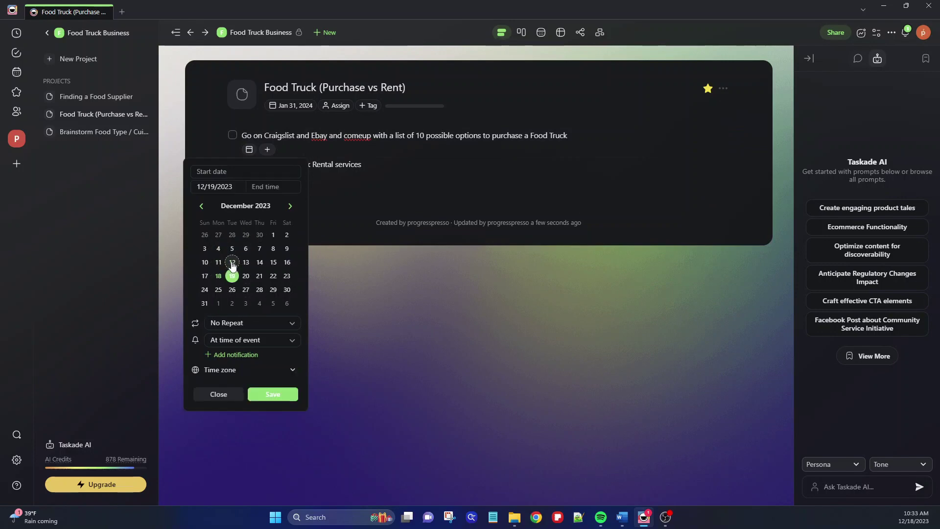
click(280, 345)
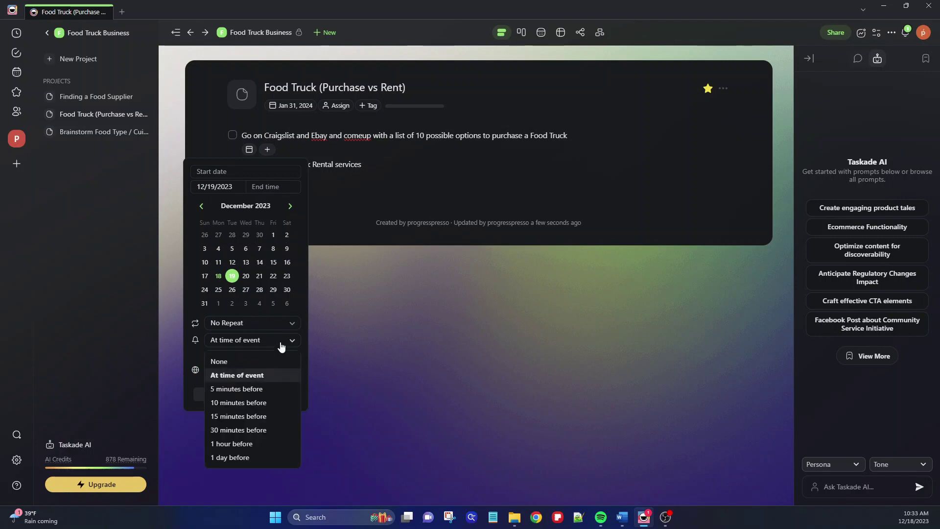
click(257, 403)
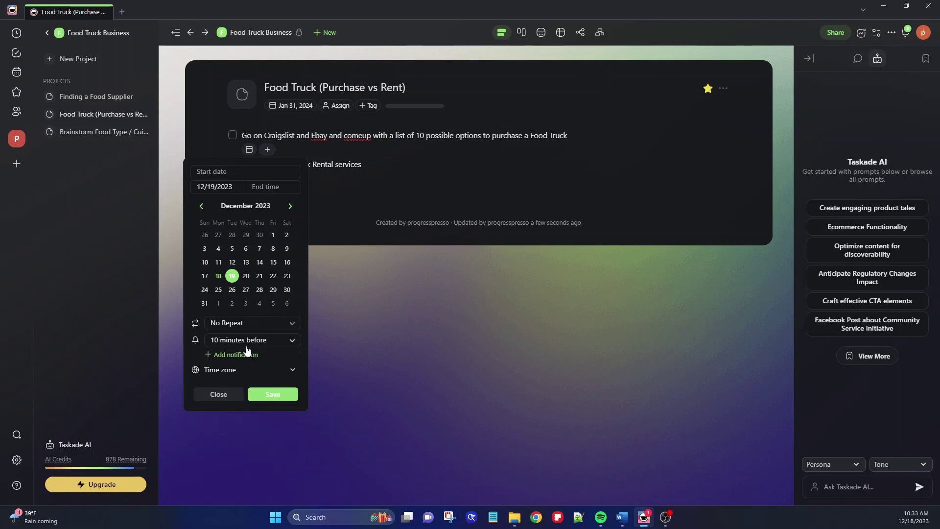
click(255, 375)
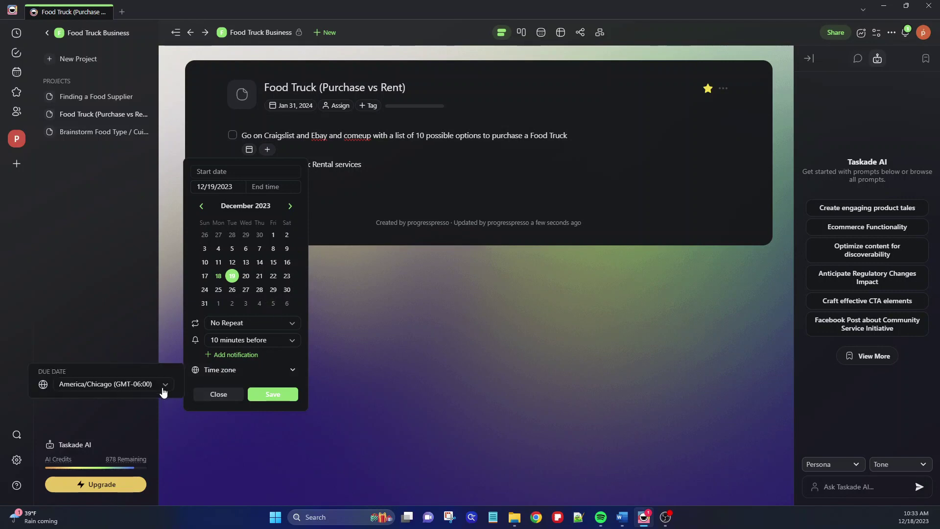
click(239, 376)
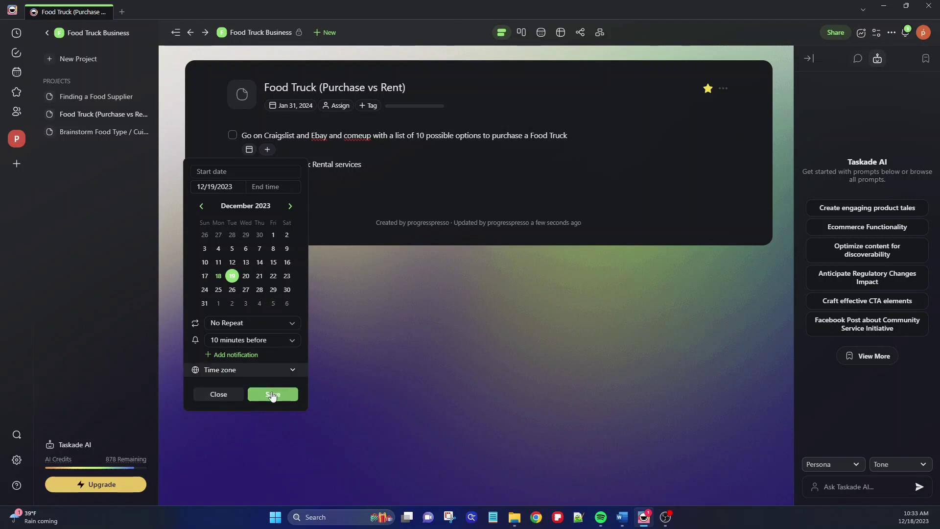
click(279, 396)
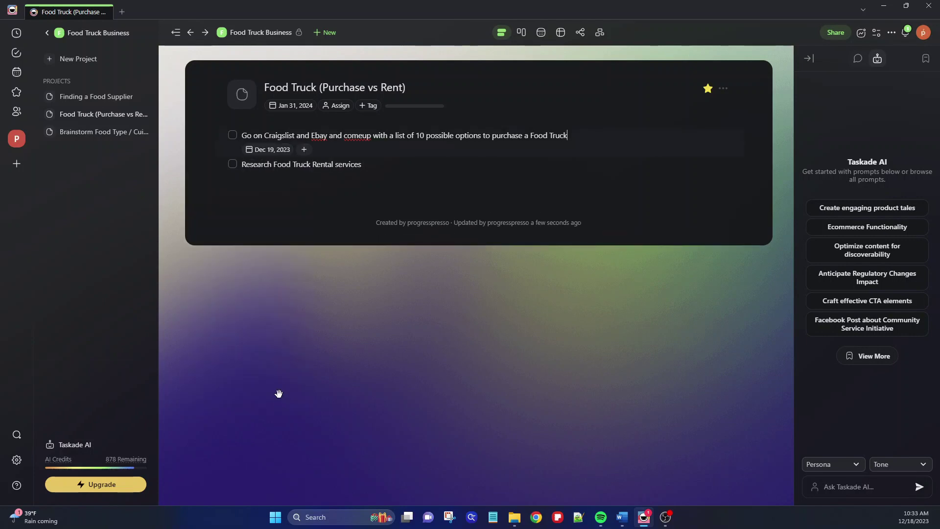
Add a heart-eyes emoji reaction to the Craigslist and Ebay task
click(303, 150)
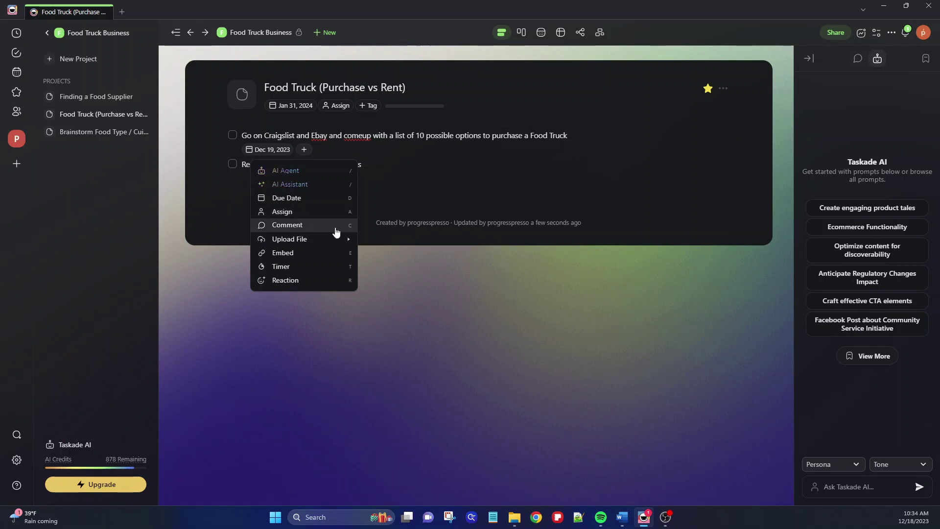
mouse_move(330, 240)
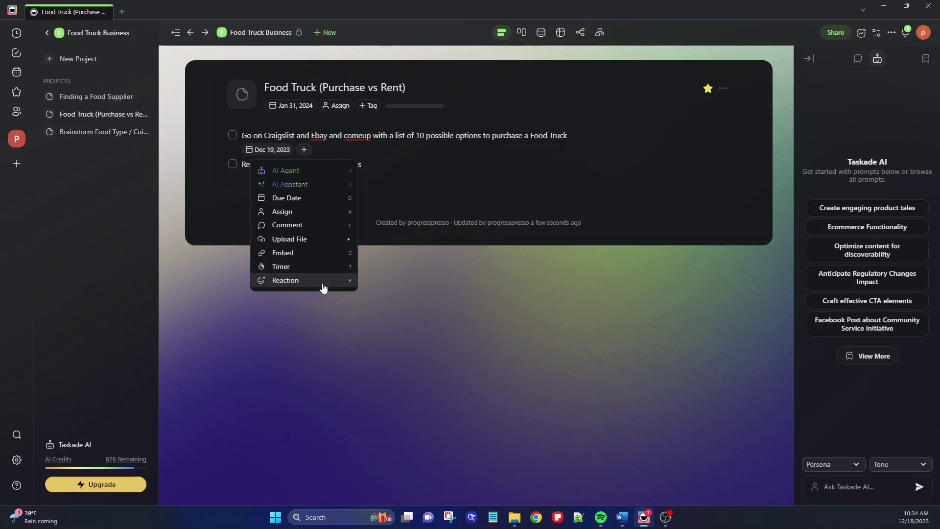
click(279, 283)
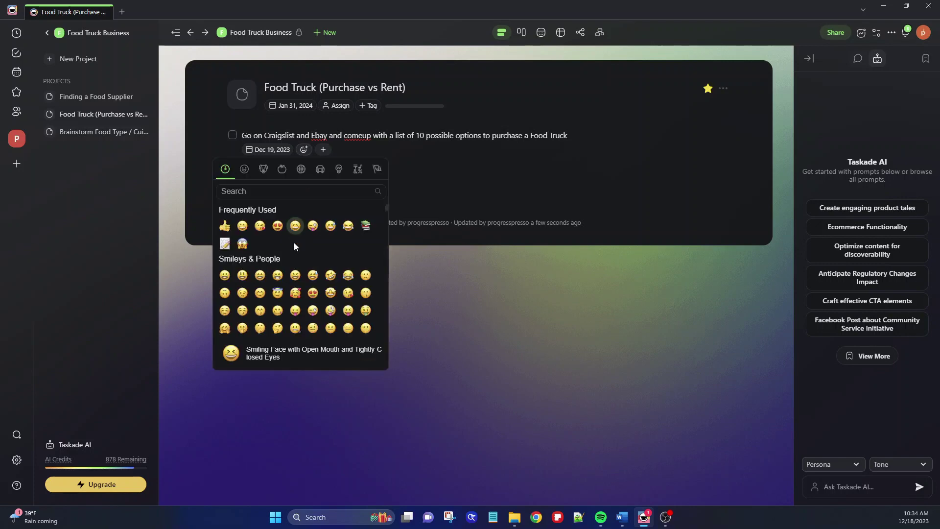
click(277, 226)
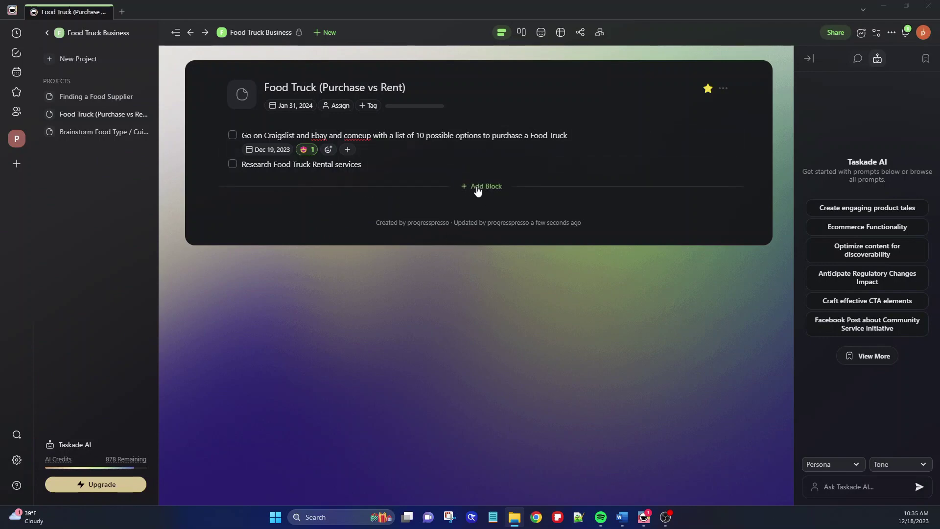
Look at the block types that can be added, and mark the Craigslist and Ebay task as completed and reopen it
click(479, 186)
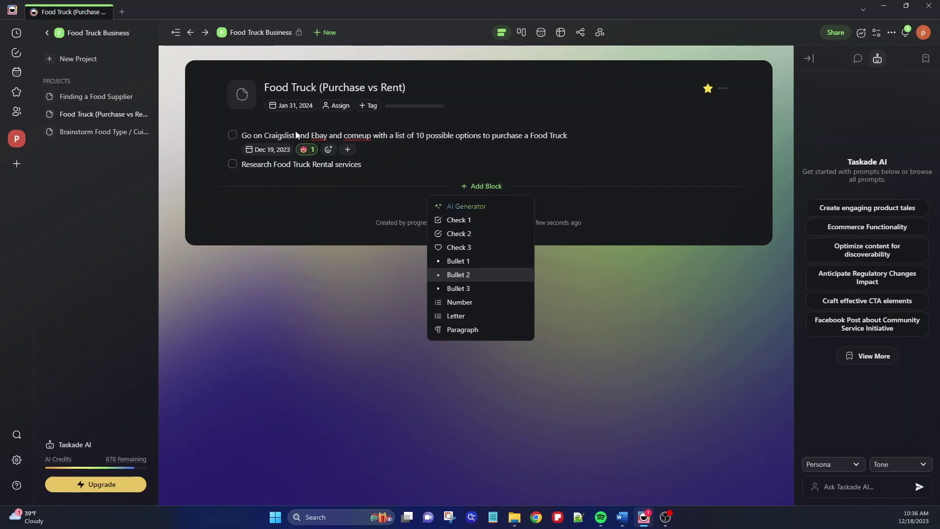
click(233, 136)
click(232, 135)
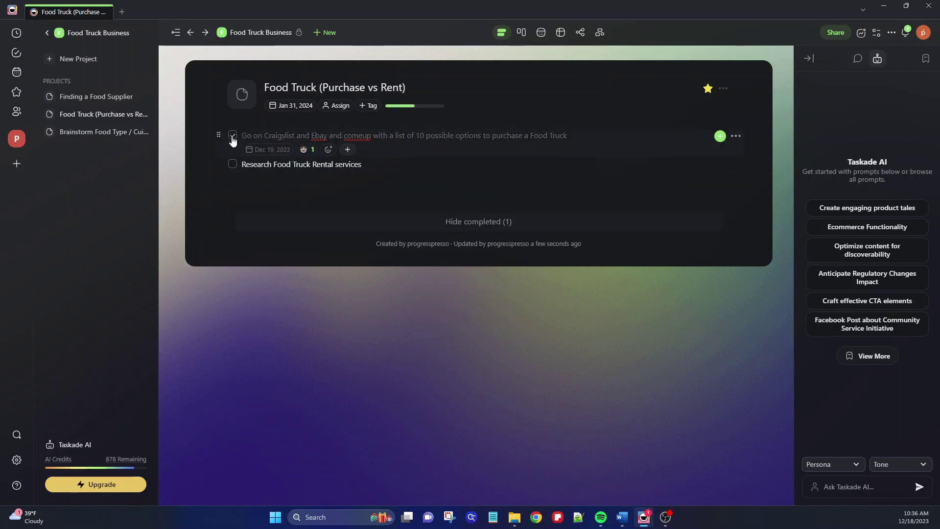
click(233, 137)
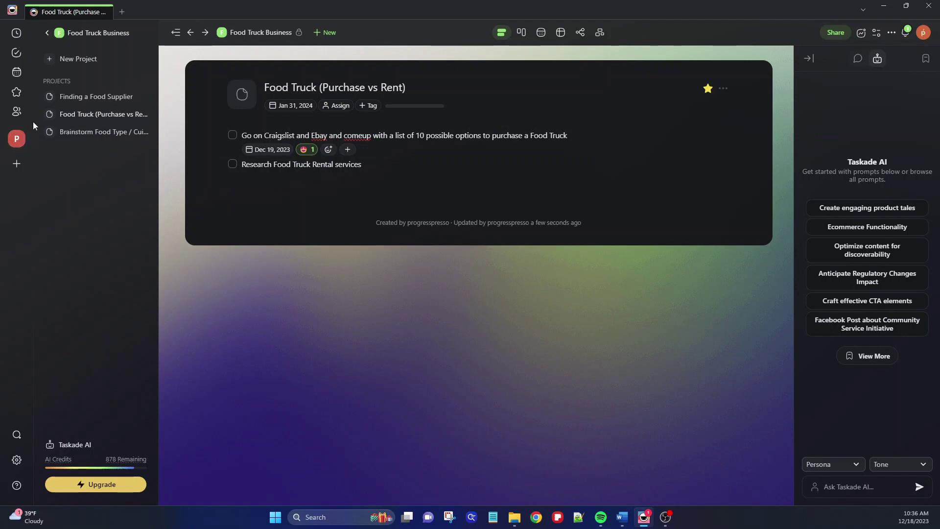
Look through the list of recent projects
click(17, 34)
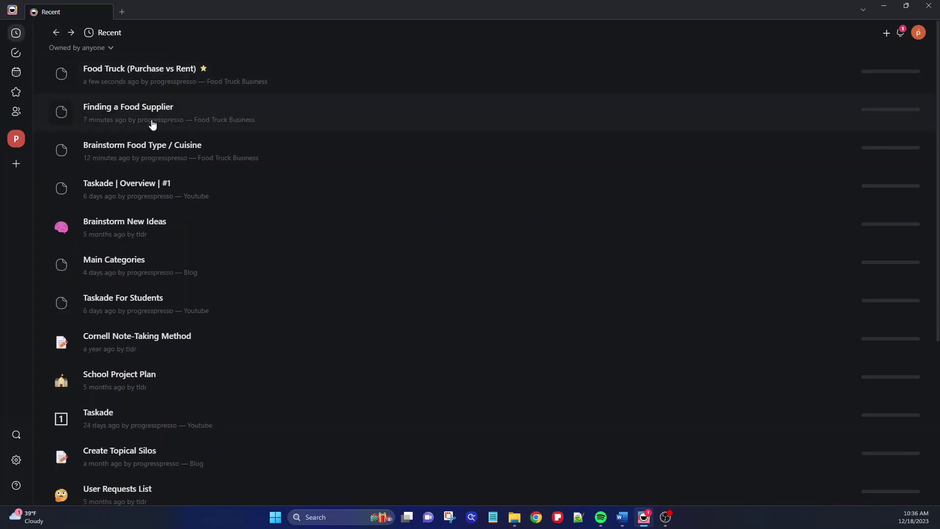
scroll(255, 119, down, 1)
scroll(254, 119, down, 3)
scroll(255, 119, down, 2)
scroll(254, 119, up, 5)
View the upcoming tasks in My Tasks and open the details of the Craigslist and Ebay task
click(18, 58)
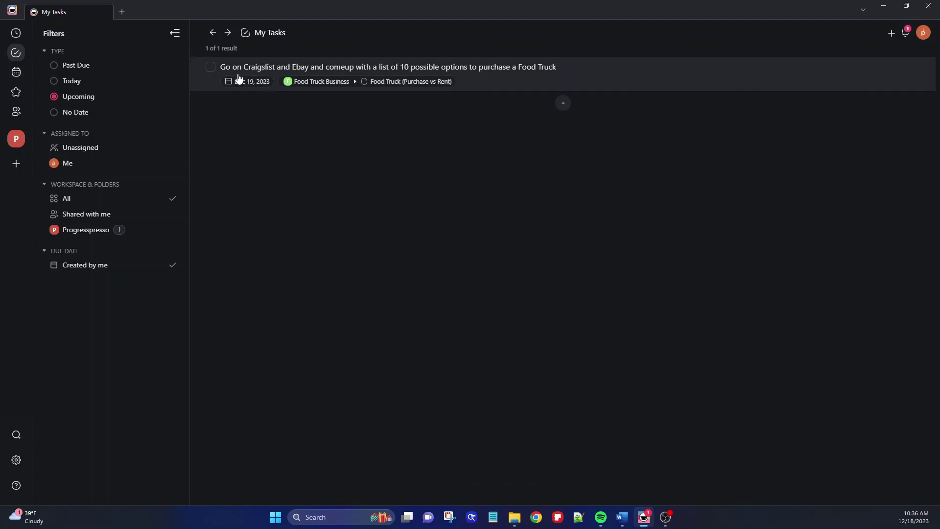
drag(286, 67, 403, 69)
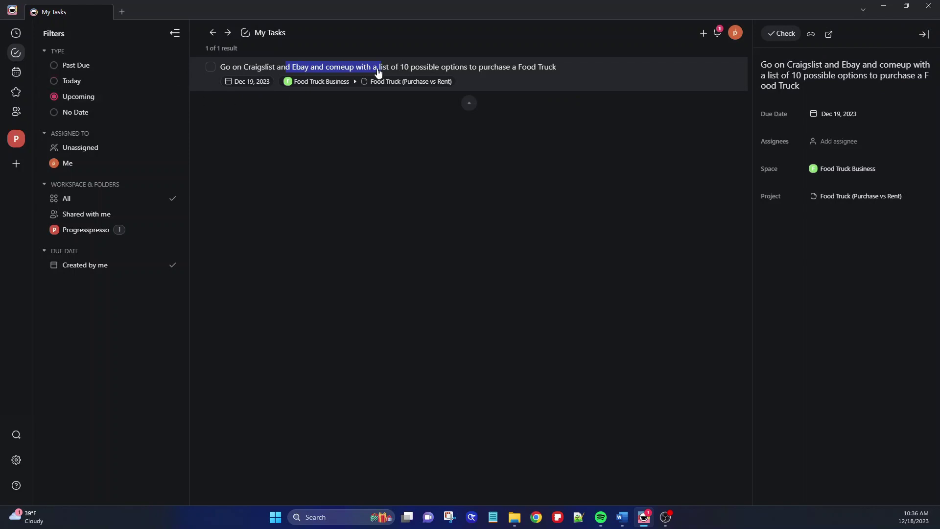
click(659, 198)
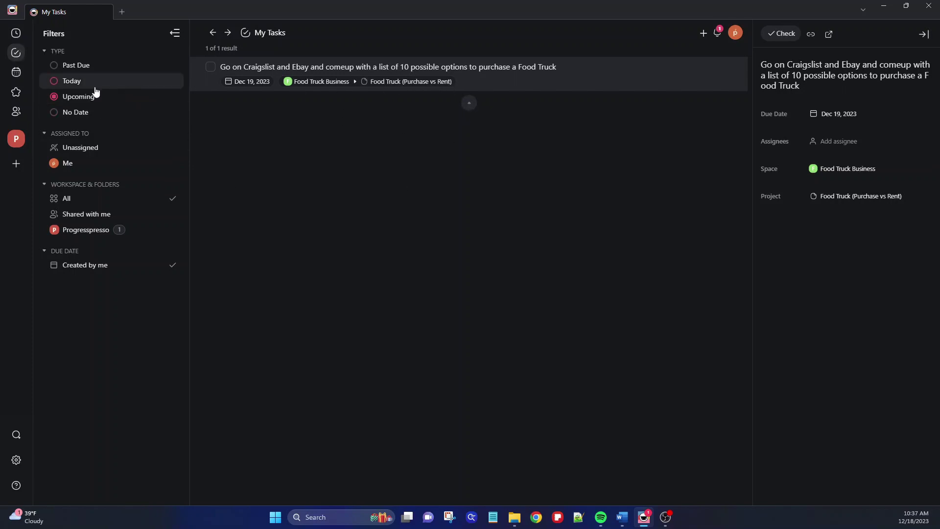
View the monthly task calendar, the starred projects and the projects shared with the account
click(17, 77)
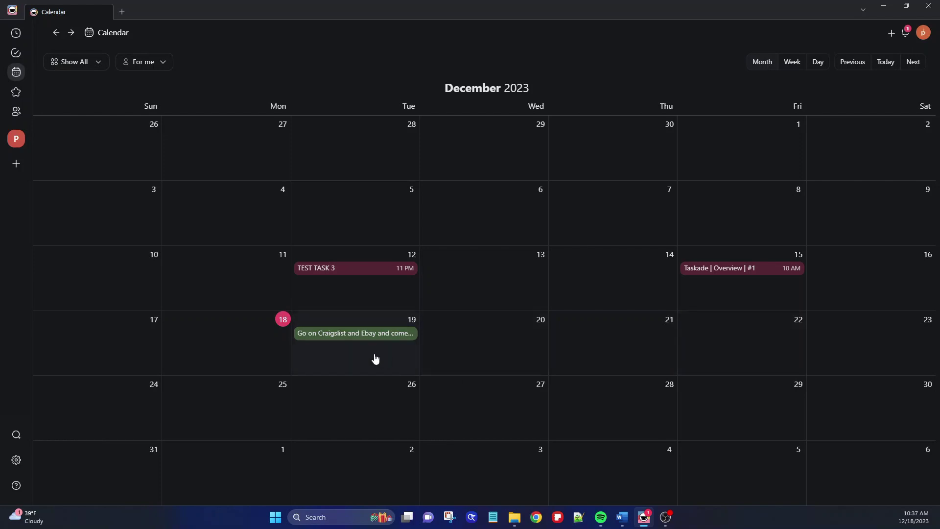
click(15, 91)
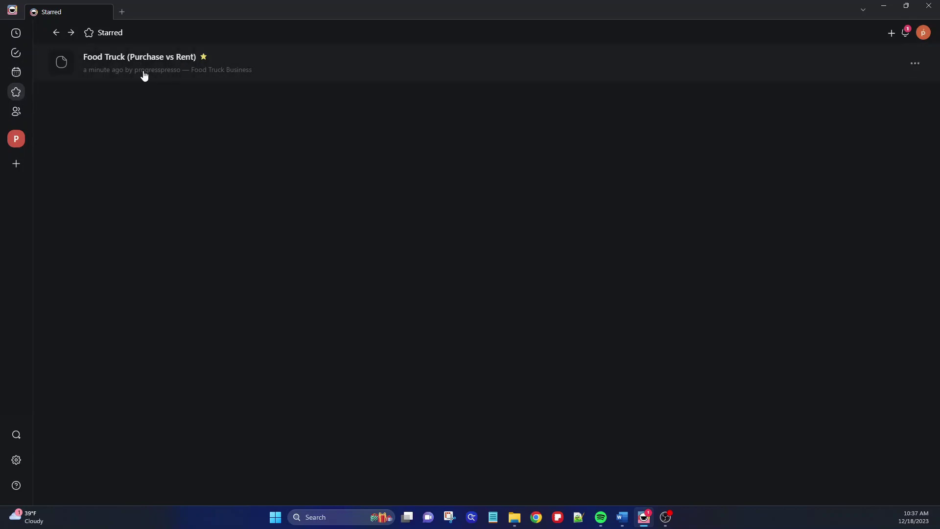
click(16, 117)
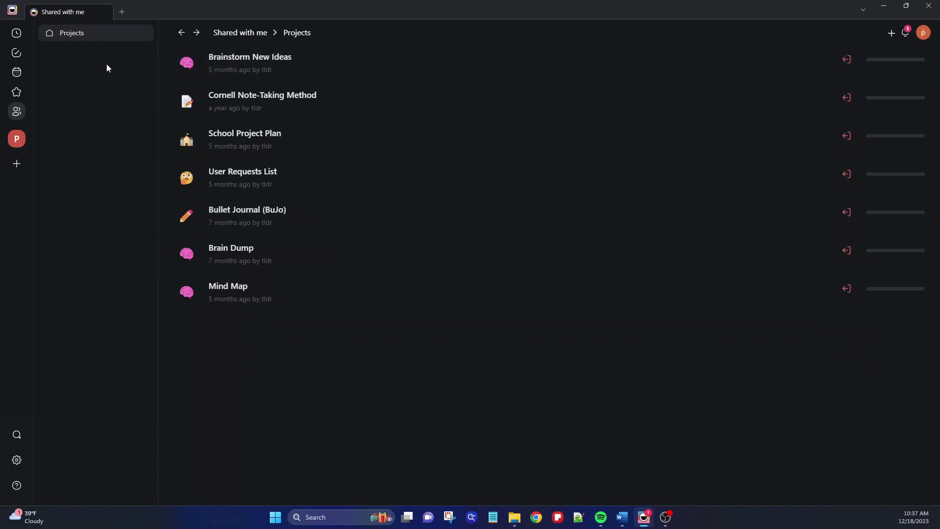
Reopen the Food Truck (Purchase vs Rent) project from the Food Truck Business folder and examine its Not Started, In Progress and Done sections
click(17, 140)
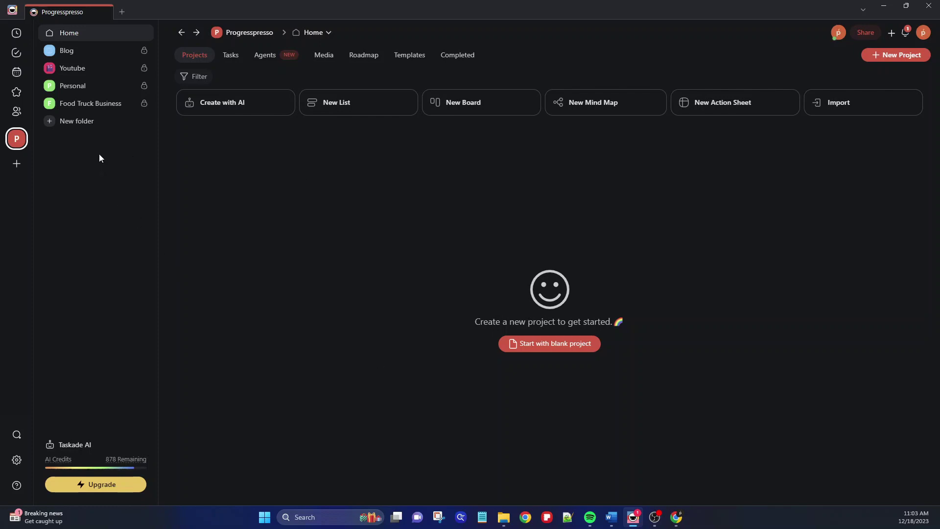
click(114, 108)
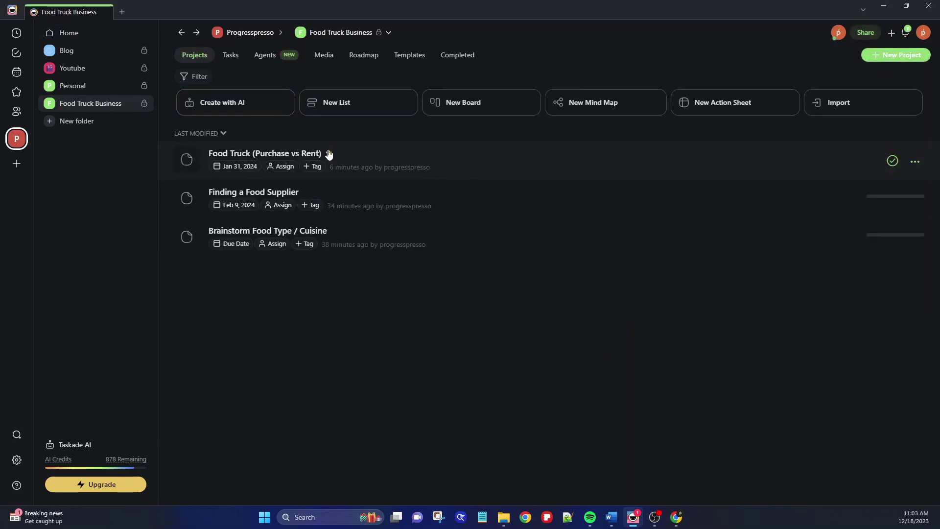
click(365, 162)
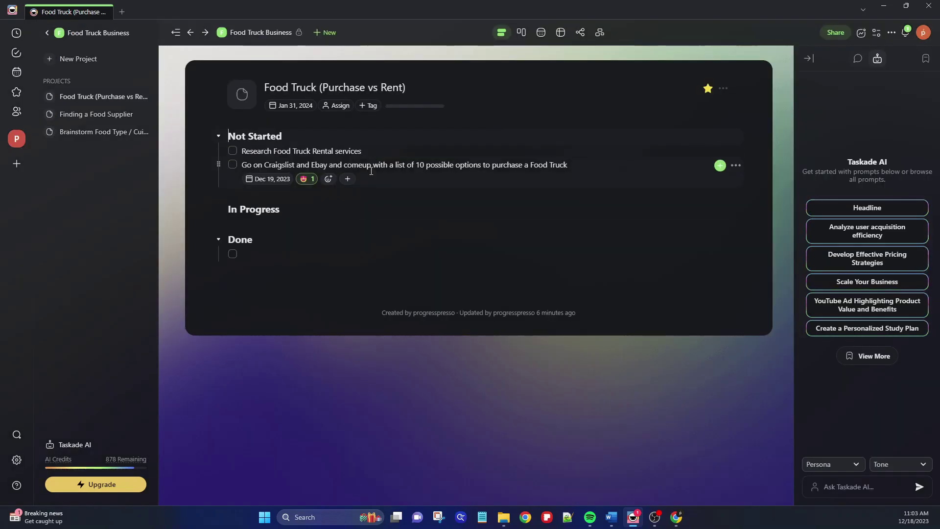
drag(226, 136, 282, 137)
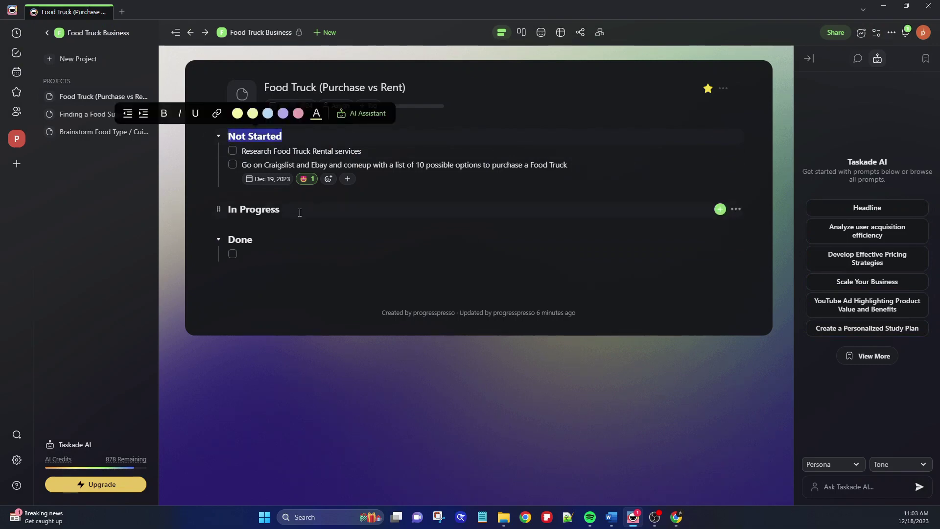
drag(299, 214, 214, 209)
drag(264, 239, 210, 239)
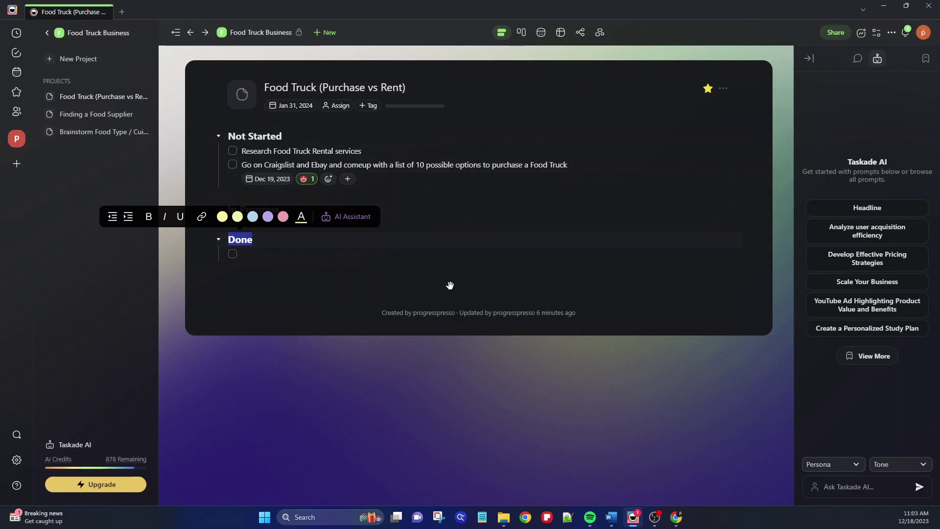
click(364, 342)
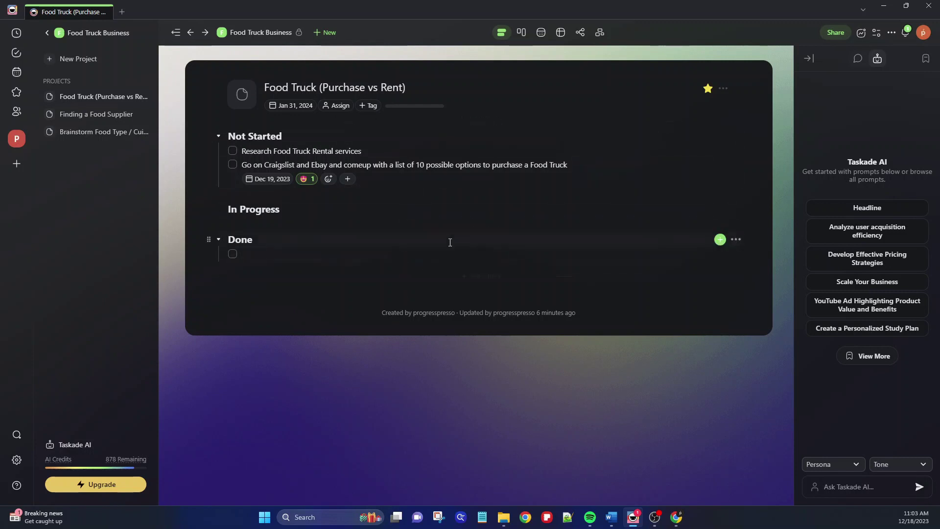
Show the project as a board, mark the Craigslist and Ebay task as completed and move it to the Done column
click(522, 34)
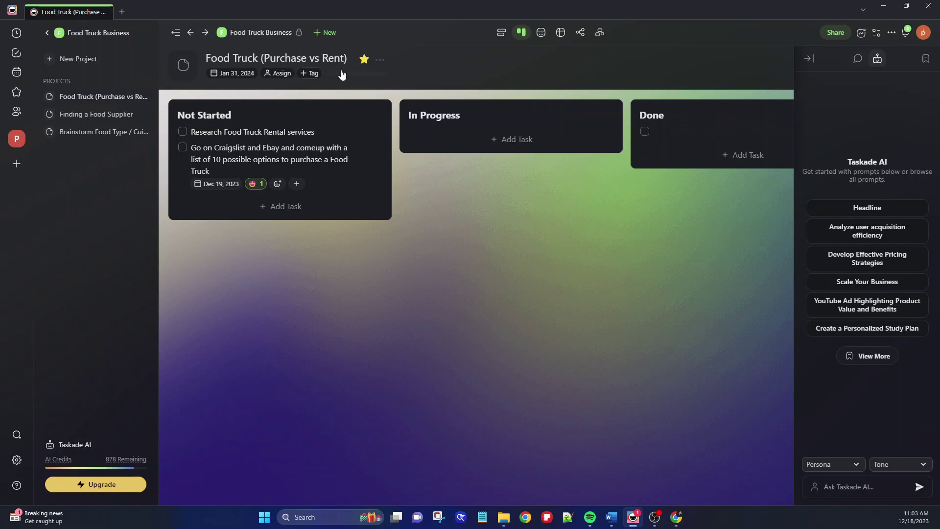
click(182, 148)
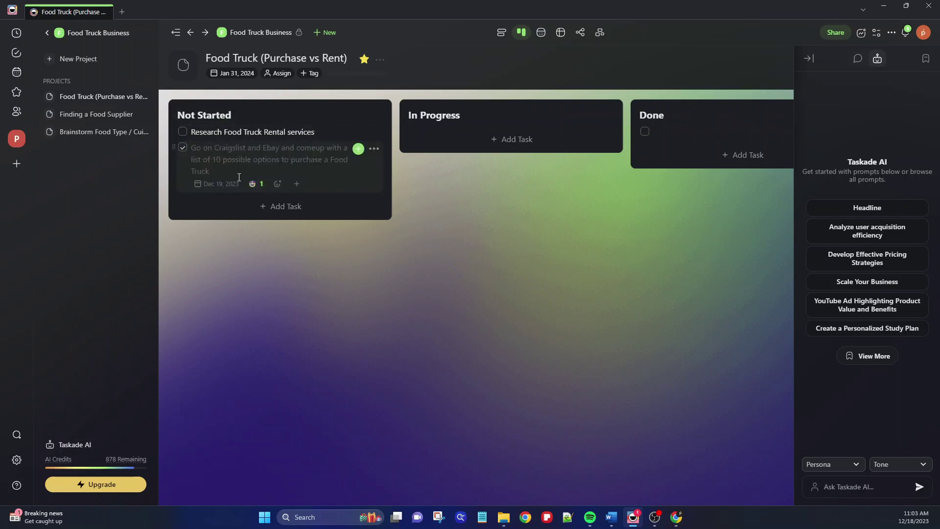
mouse_move(179, 153)
mouse_down()
mouse_move(254, 138)
mouse_move(183, 142)
mouse_up()
click(182, 147)
click(182, 148)
drag(174, 148, 648, 123)
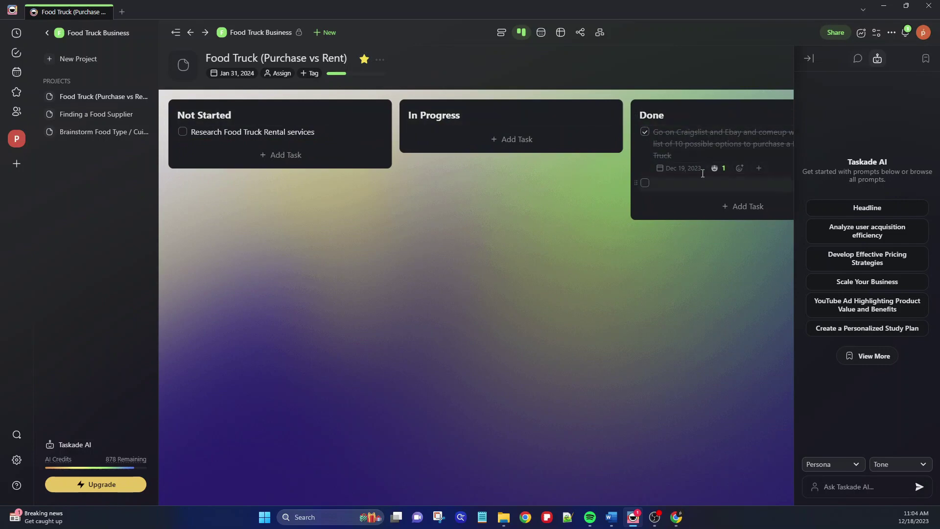
View the project's monthly calendar, then examine the table view's sections and its columns from Assignee through Media
click(541, 34)
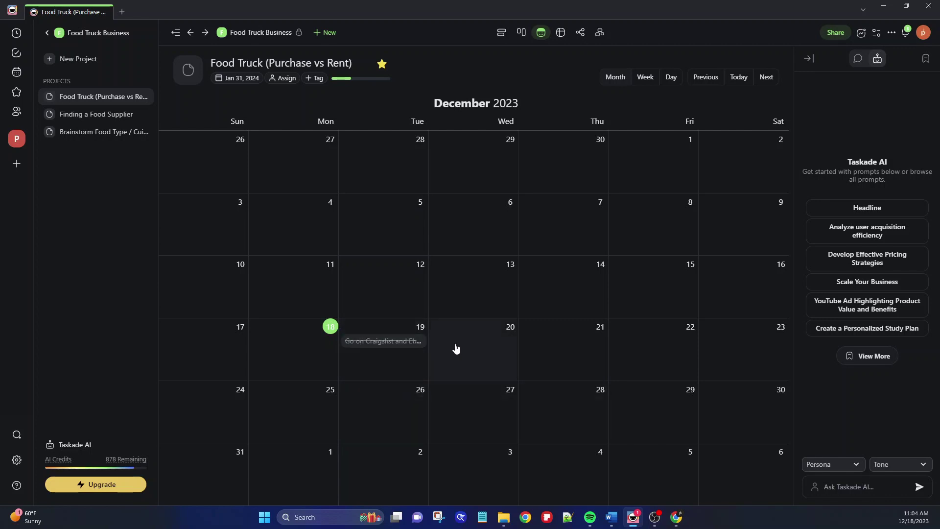
click(561, 34)
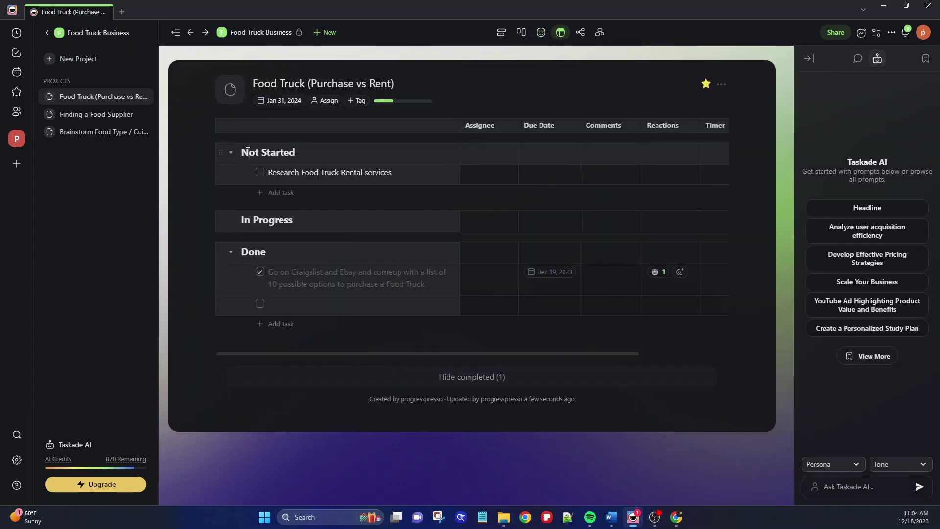
drag(247, 151, 312, 154)
drag(243, 220, 294, 221)
drag(248, 251, 266, 252)
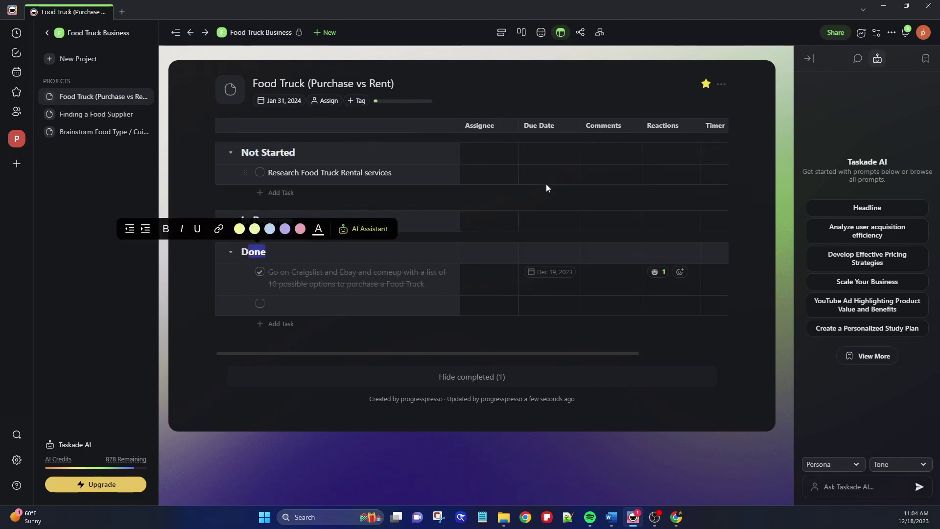
drag(389, 353, 369, 354)
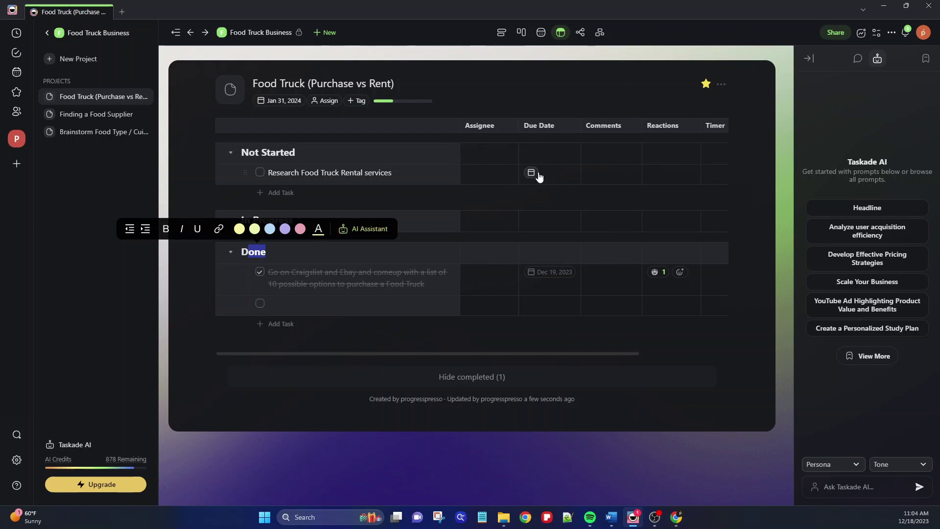
drag(579, 357, 656, 340)
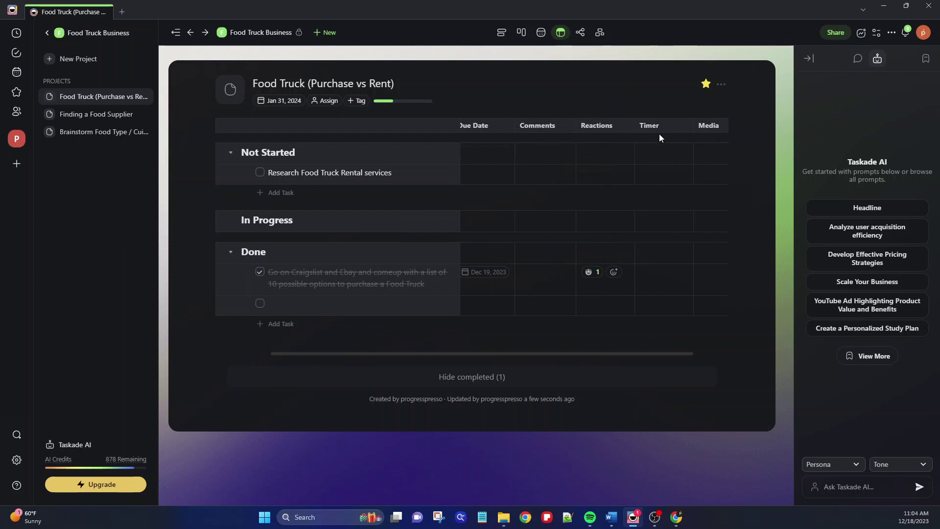
drag(670, 356, 706, 231)
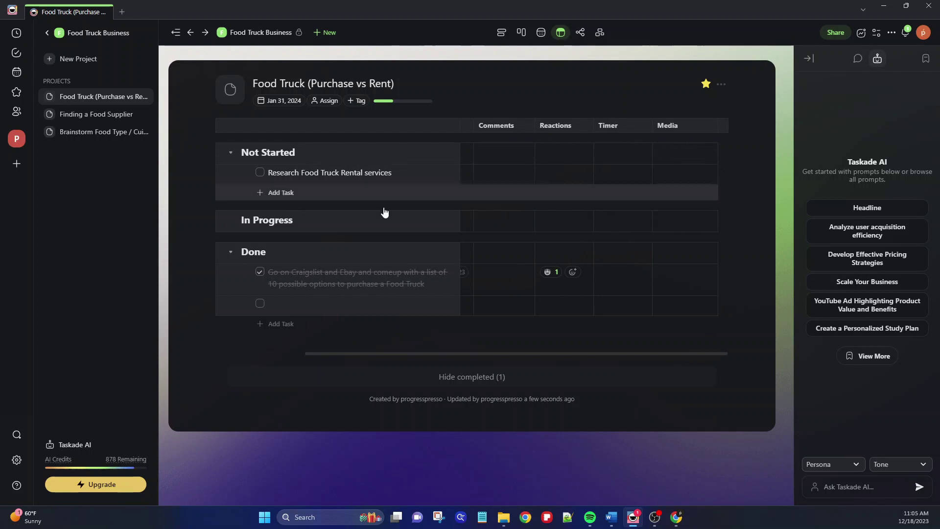
scroll(593, 269, left, 5)
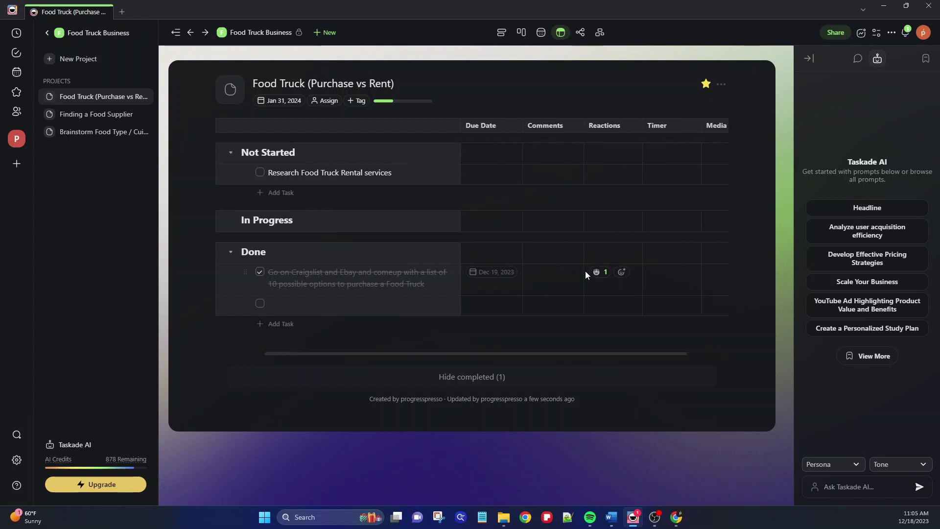
View the project as a mind map and as an organization chart
click(580, 32)
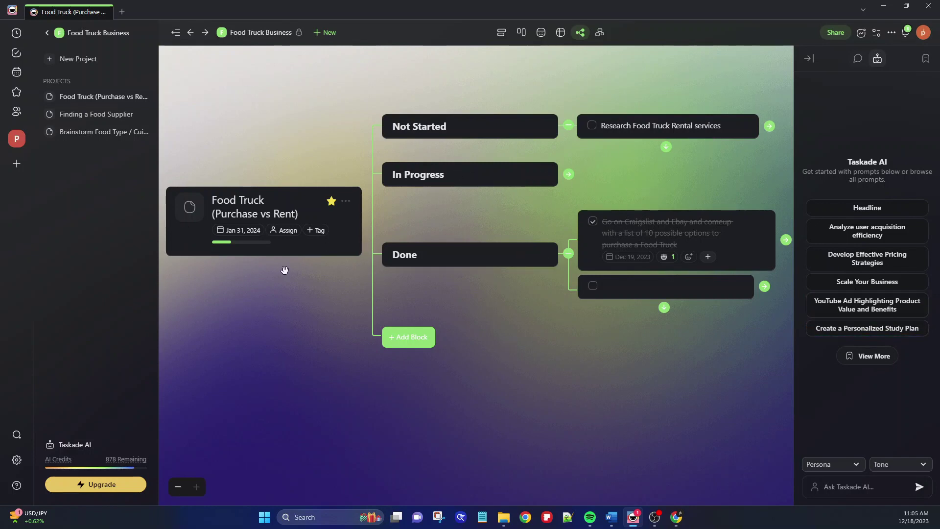
click(601, 33)
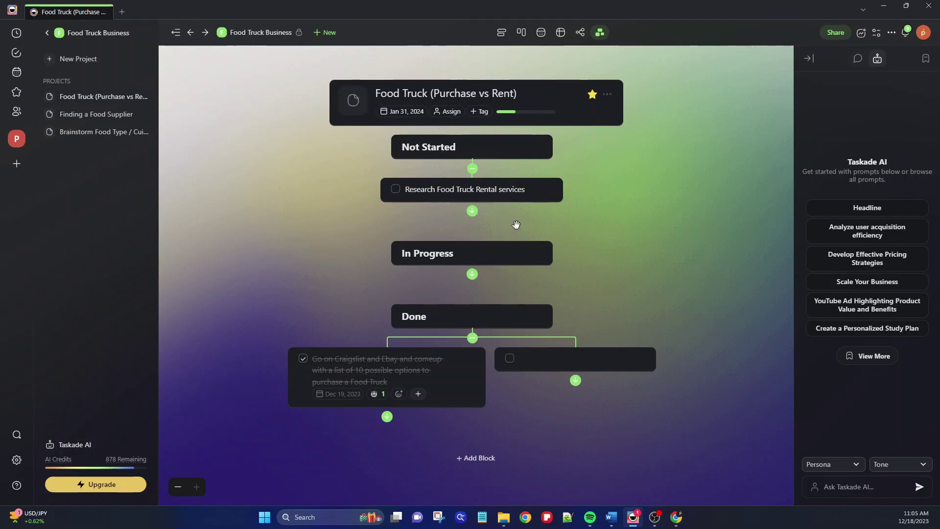
scroll(530, 282, down, 1)
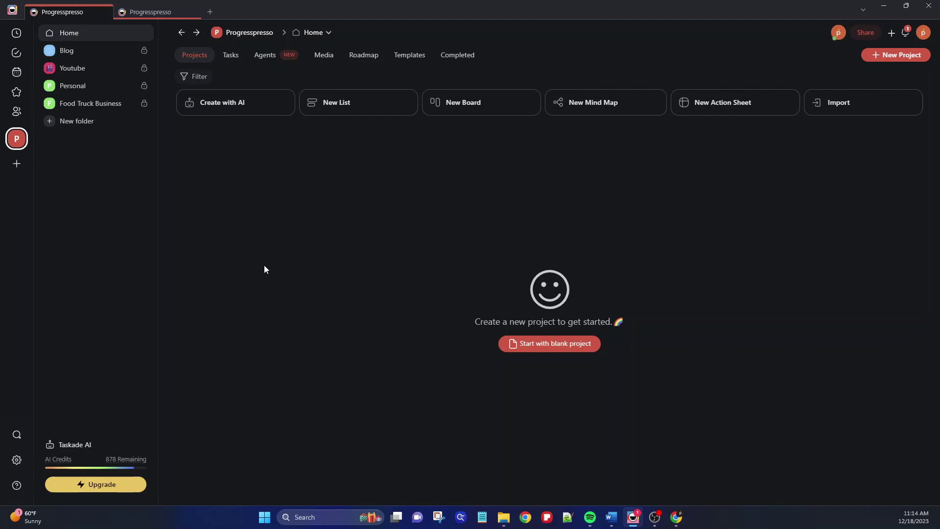
Reopen the Food Truck (Purchase vs Rent) project from the Food Truck Business folder and compare all its views, ending in the list view
click(97, 110)
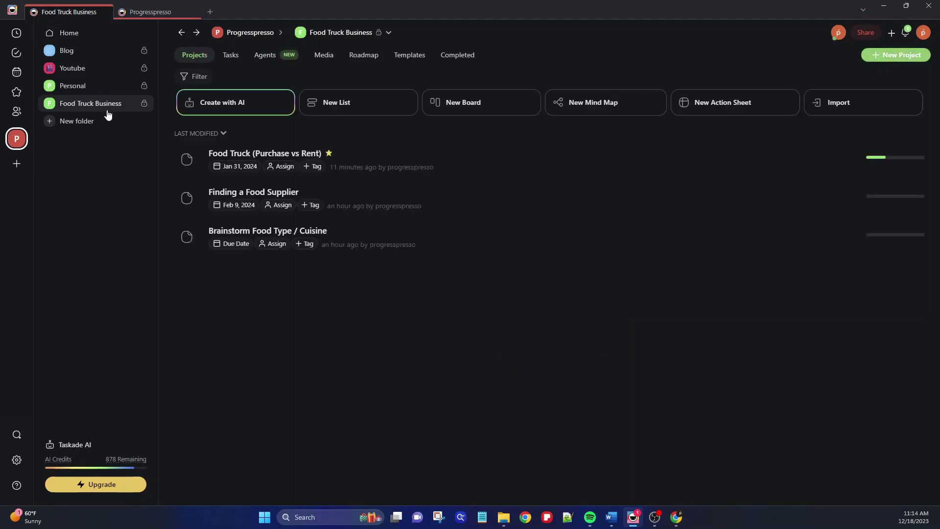
click(385, 166)
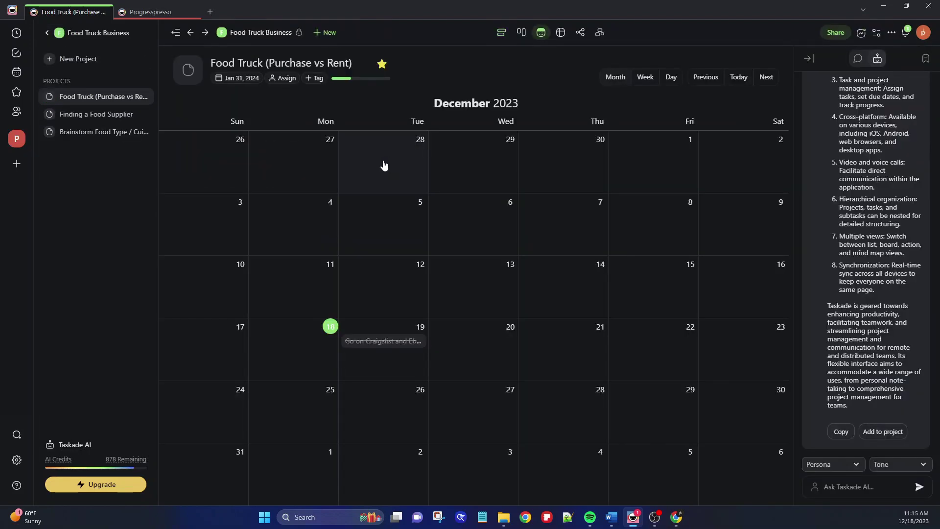
click(501, 33)
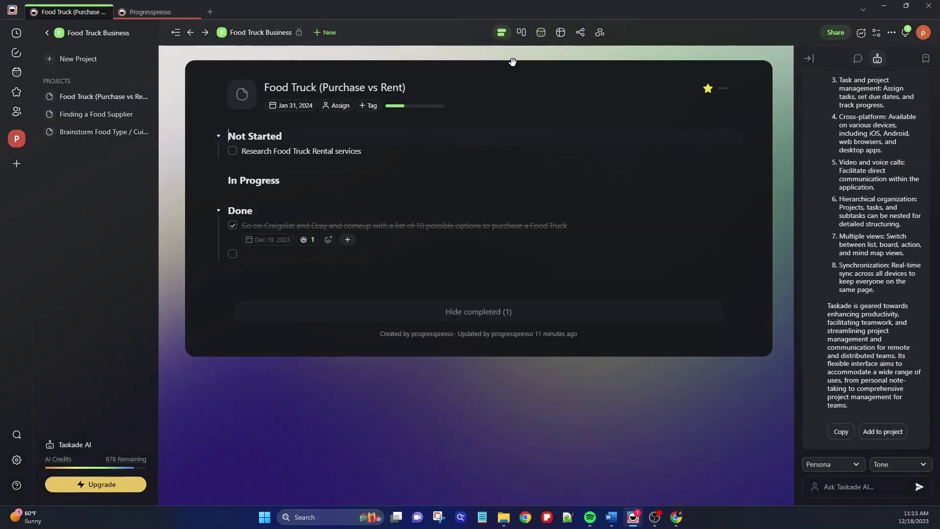
click(520, 33)
click(540, 39)
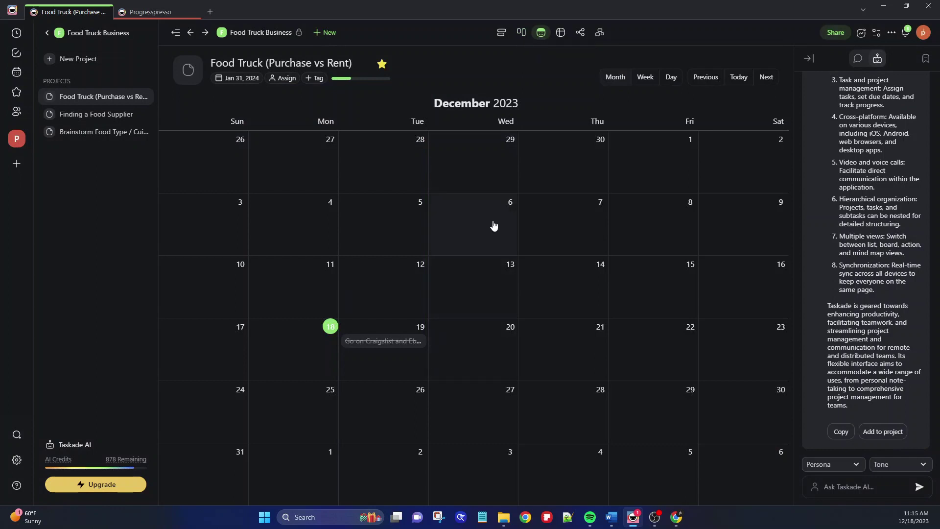
click(565, 35)
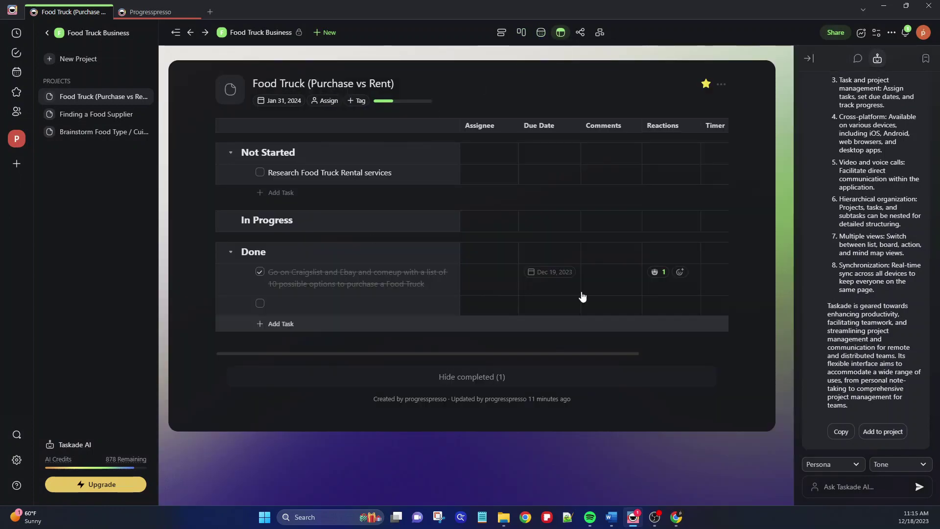
click(581, 35)
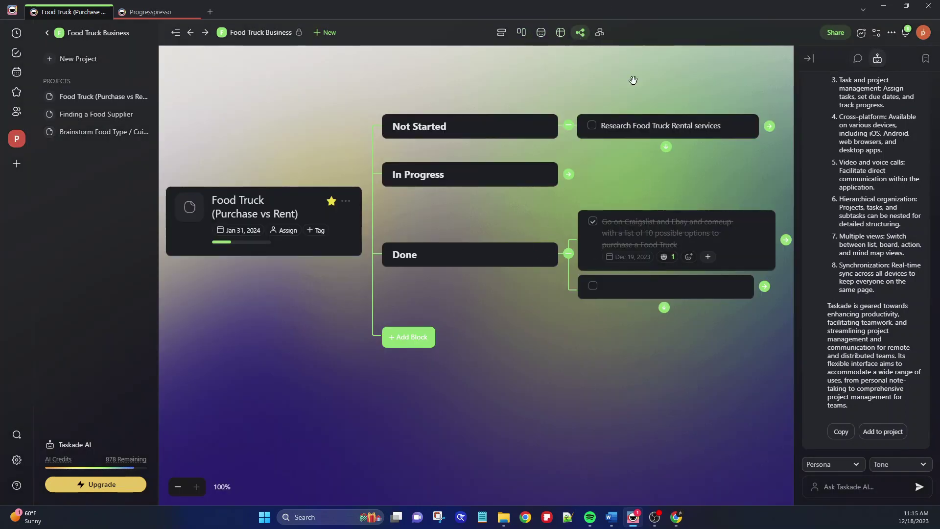
click(605, 34)
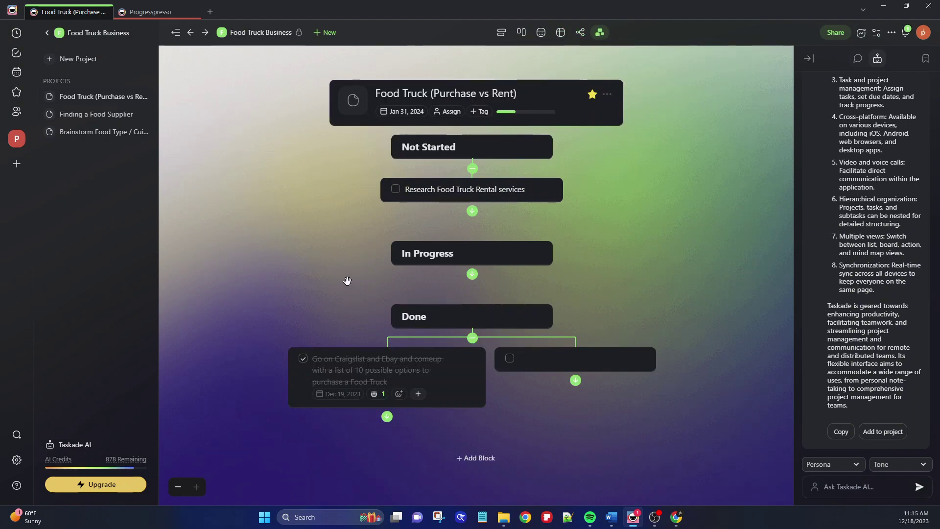
click(500, 33)
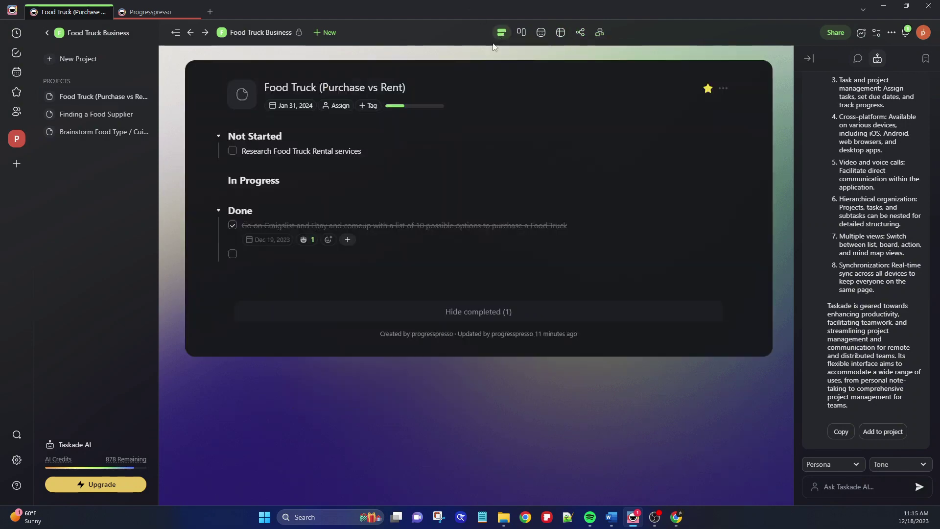
Return to the home page of the Progresspresso workspace
key(alt+Tab)
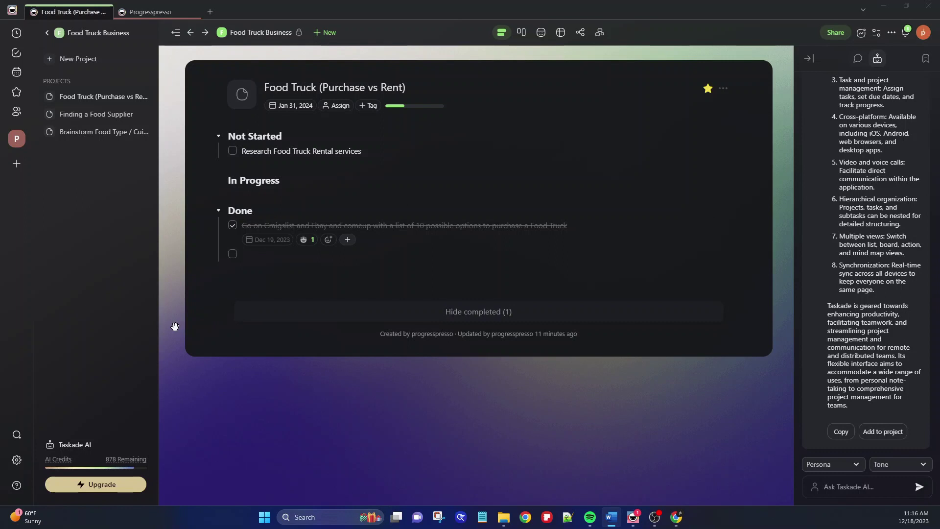
click(18, 139)
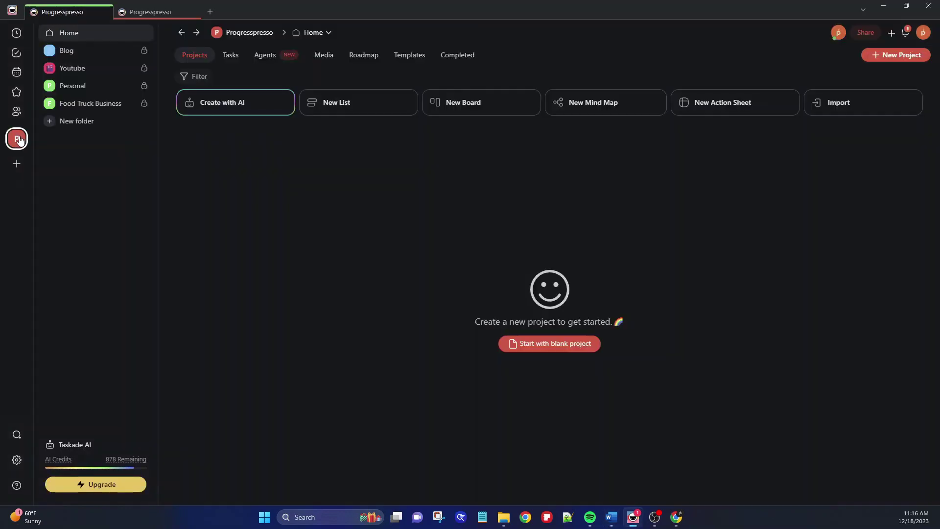